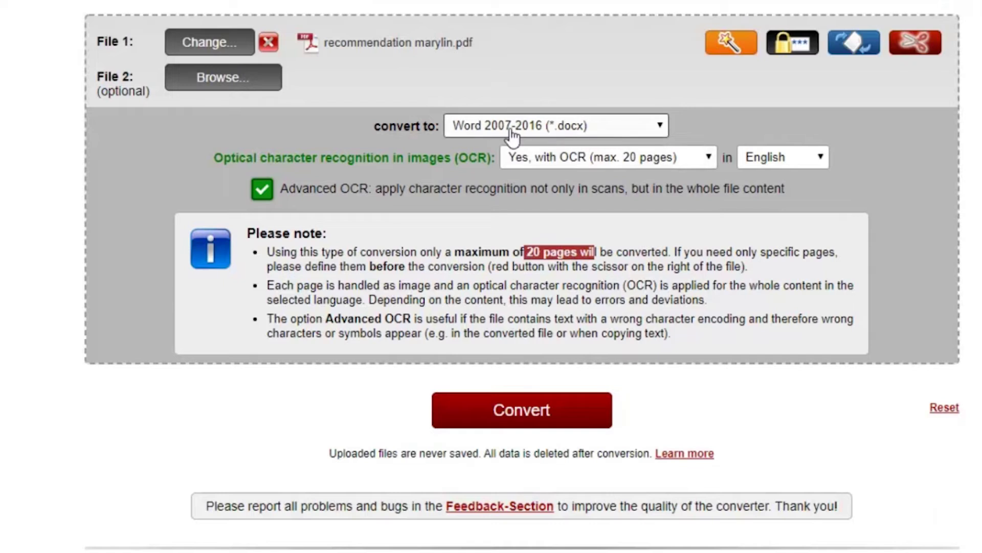
Step: Check the languages available for OCR and keep English
click(809, 163)
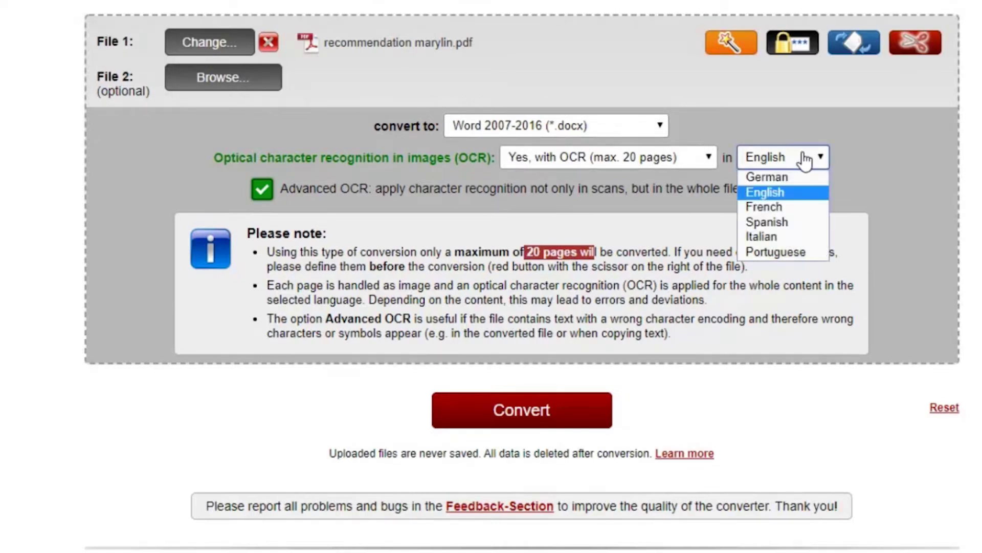
click(805, 160)
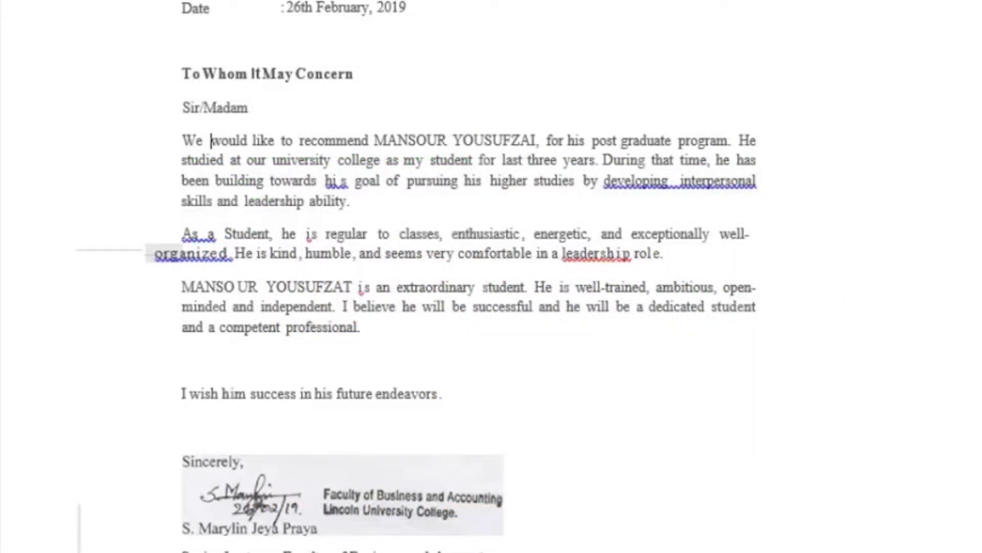
Step: Insert "want to inform all peop" after "We" in the letter's first paragraph
text(want to inform all peop)
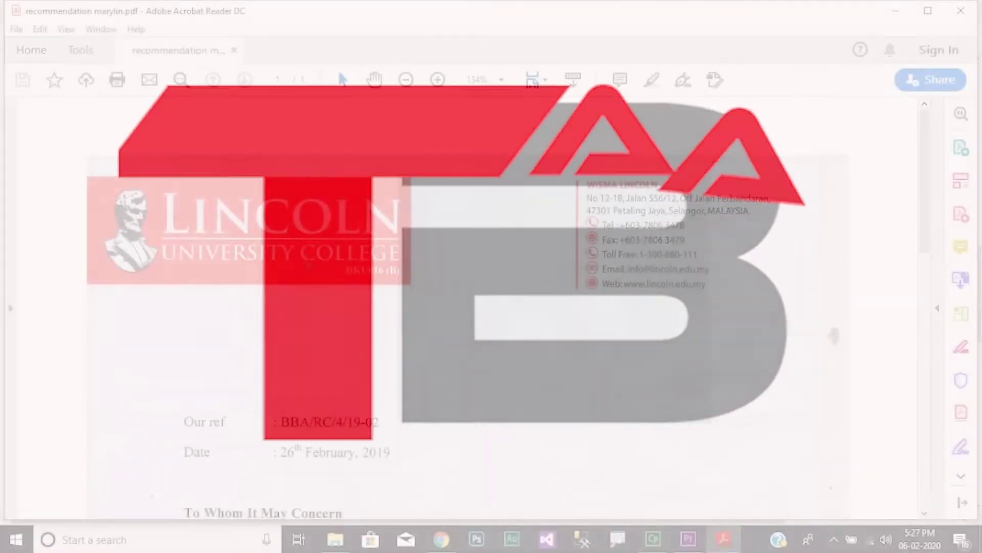
Step: Examine the scanned recommendation letter from letterhead to signature, try selecting its text in several places, and close the PDF
scroll(277, 279, down, 8)
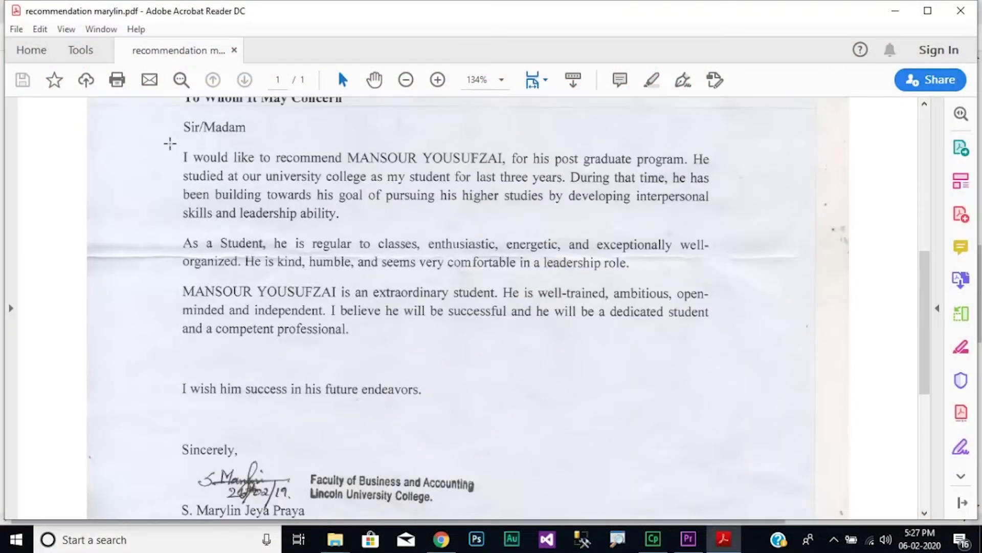
drag(170, 144, 449, 410)
click(286, 229)
click(200, 196)
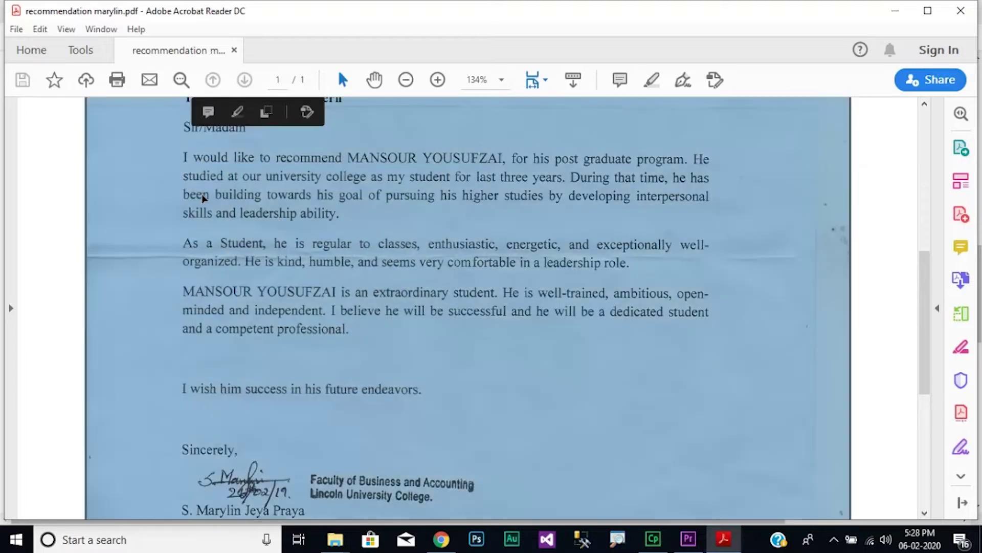
click(200, 196)
scroll(201, 195, up, 8)
drag(224, 193, 417, 264)
drag(636, 188, 668, 373)
scroll(389, 335, down, 9)
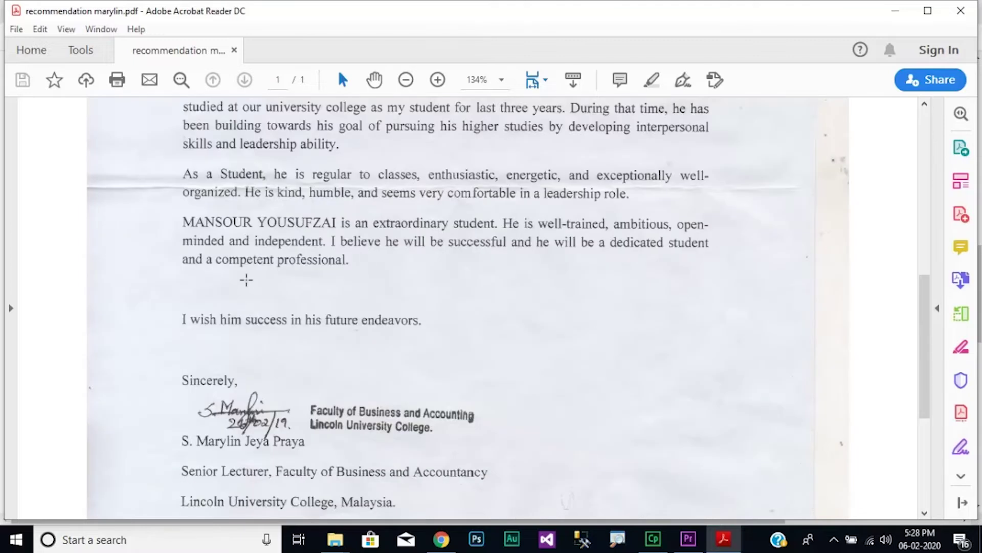
click(246, 279)
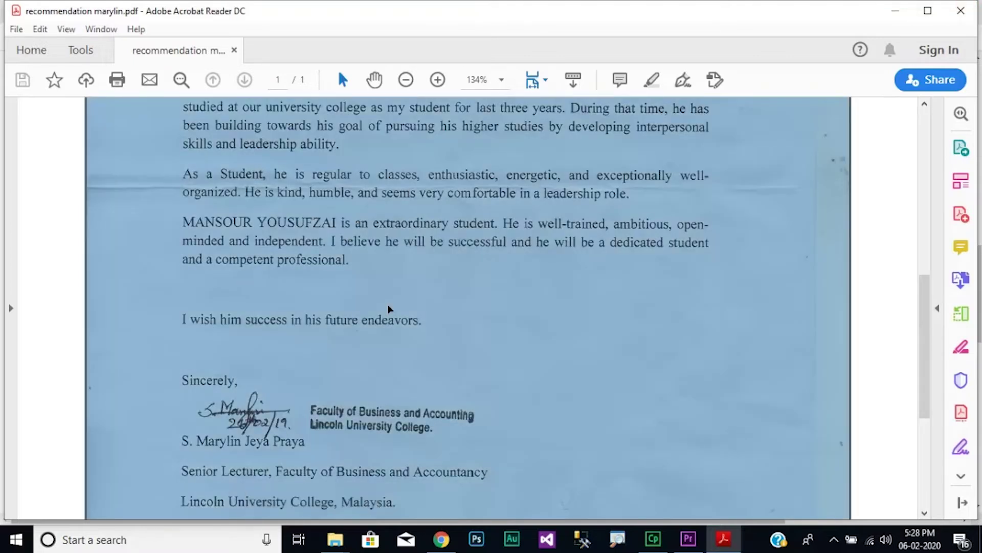
click(398, 401)
scroll(392, 378, down, 3)
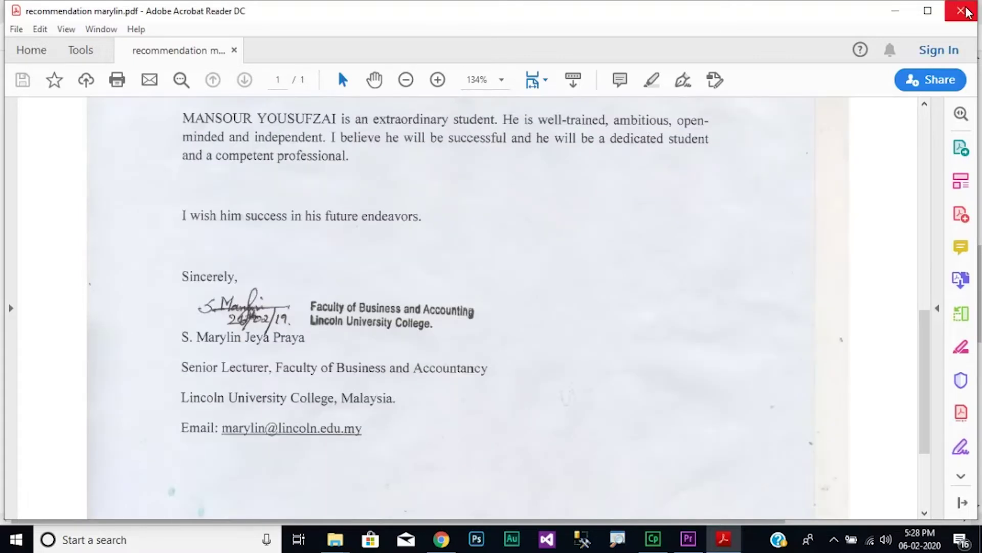
click(965, 11)
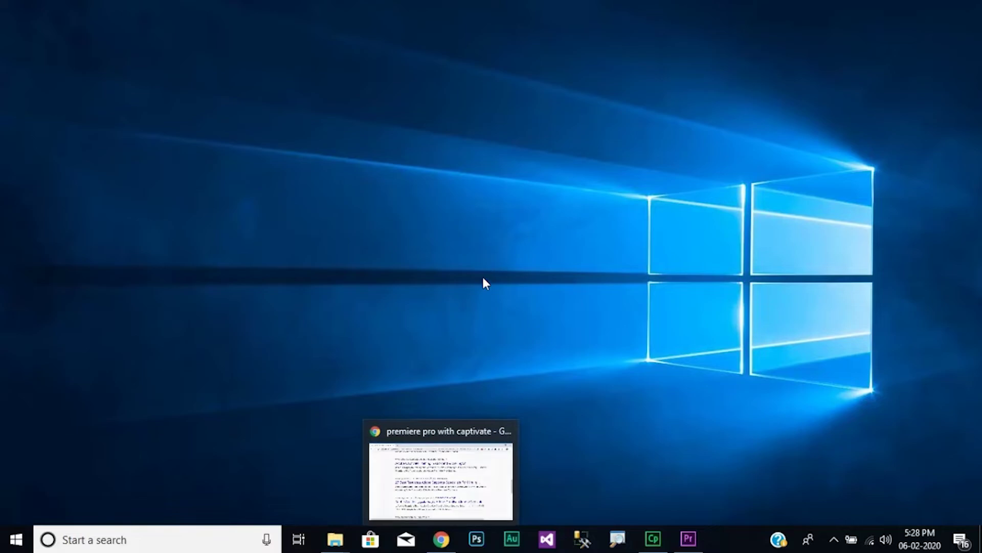
Step: Switch to Chrome and open online2pdf.com in a new tab
click(442, 539)
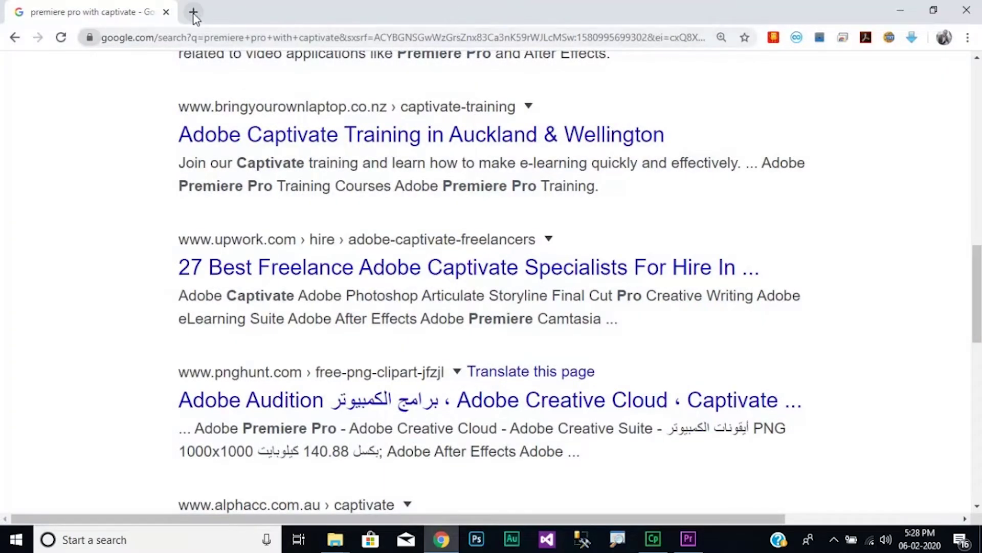
click(193, 12)
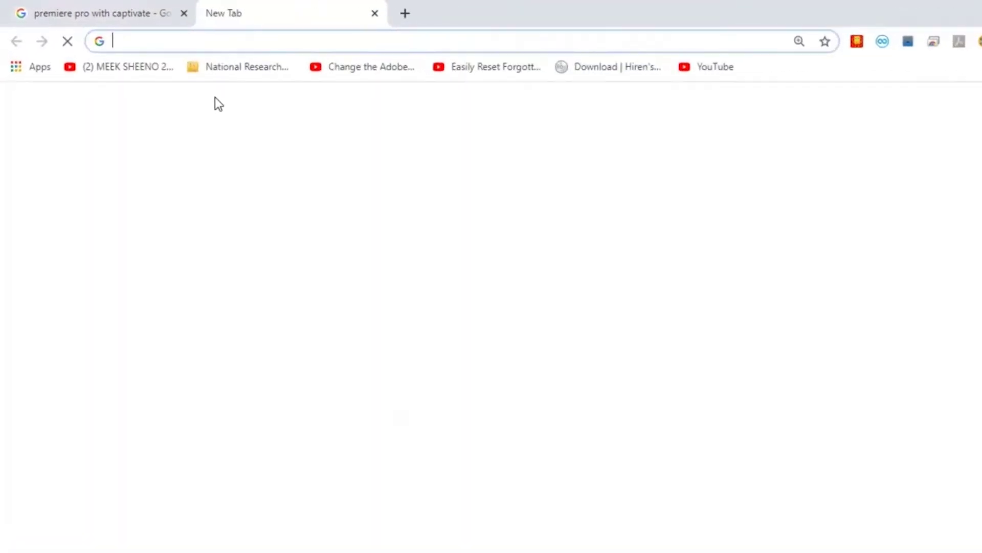
text(onll)
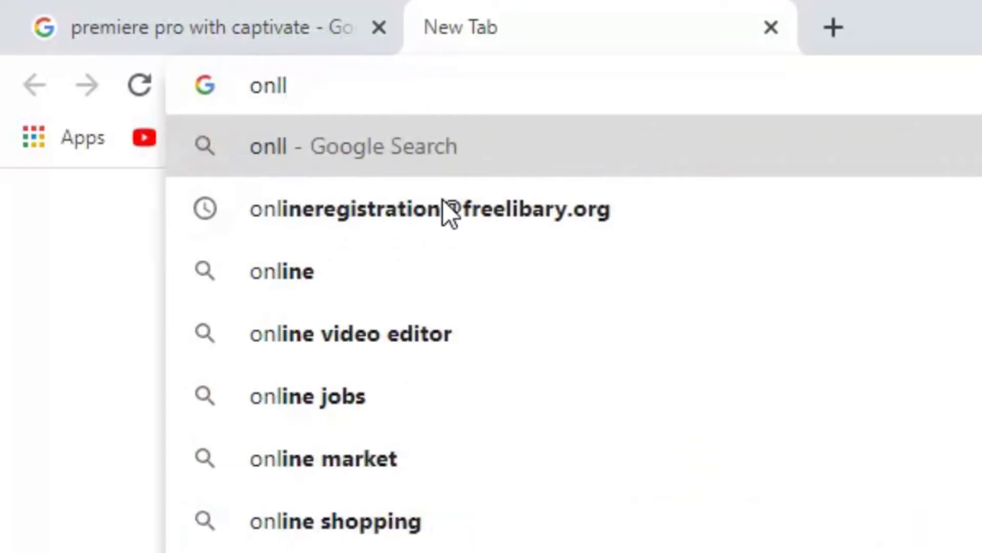
key(BackSpace)
text(ine2)
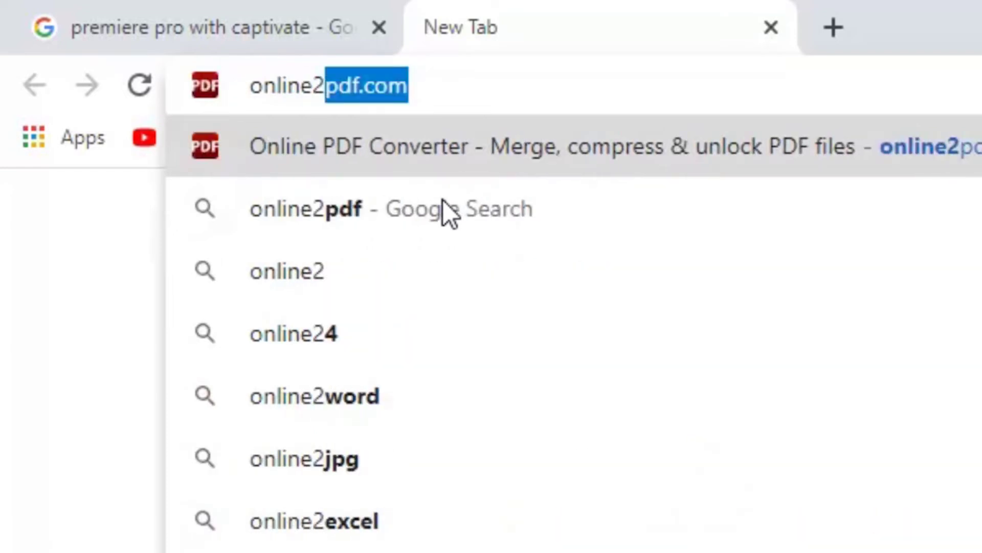
text(pdg)
key(BackSpace)
text(f.com)
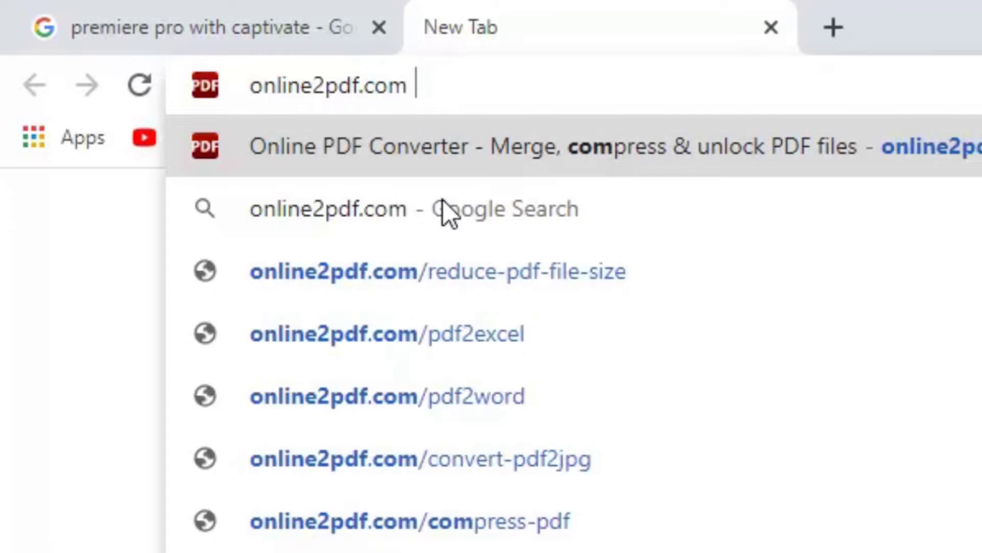
key(Return)
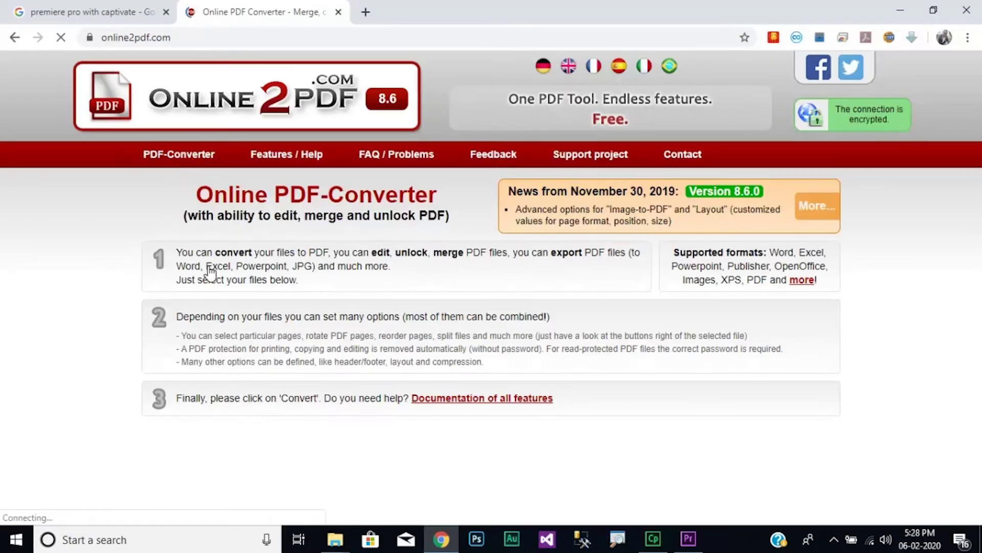
Step: Read the PDF converter's instructions, file size limits and multiple-file tip on the start page
scroll(211, 278, down, 7)
scroll(211, 279, down, 3)
scroll(211, 279, up, 10)
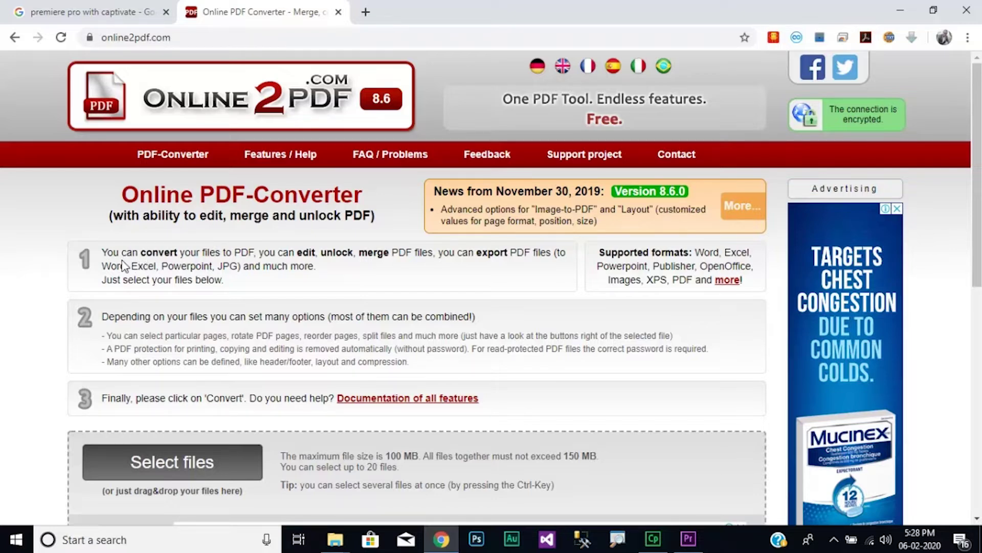
drag(107, 253, 263, 287)
scroll(267, 288, down, 3)
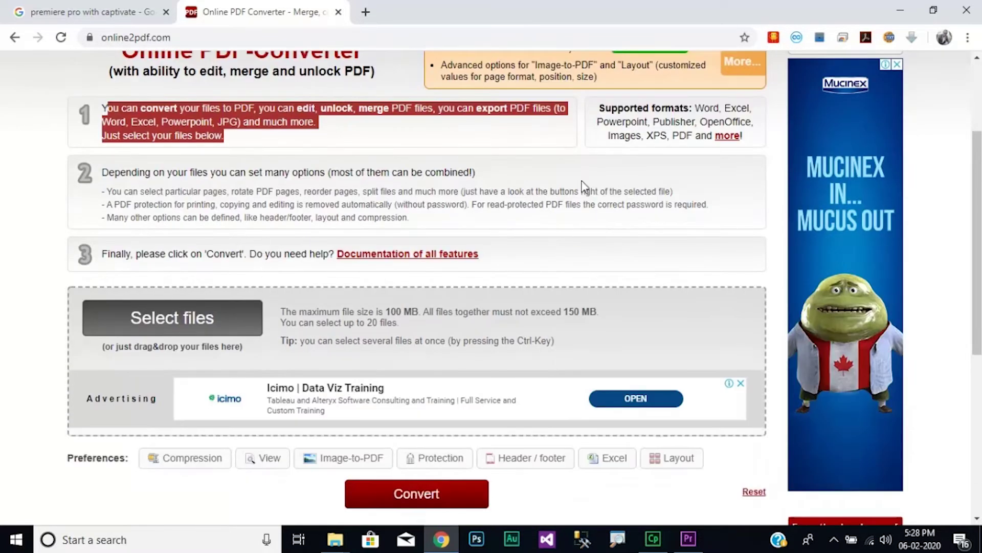
click(366, 175)
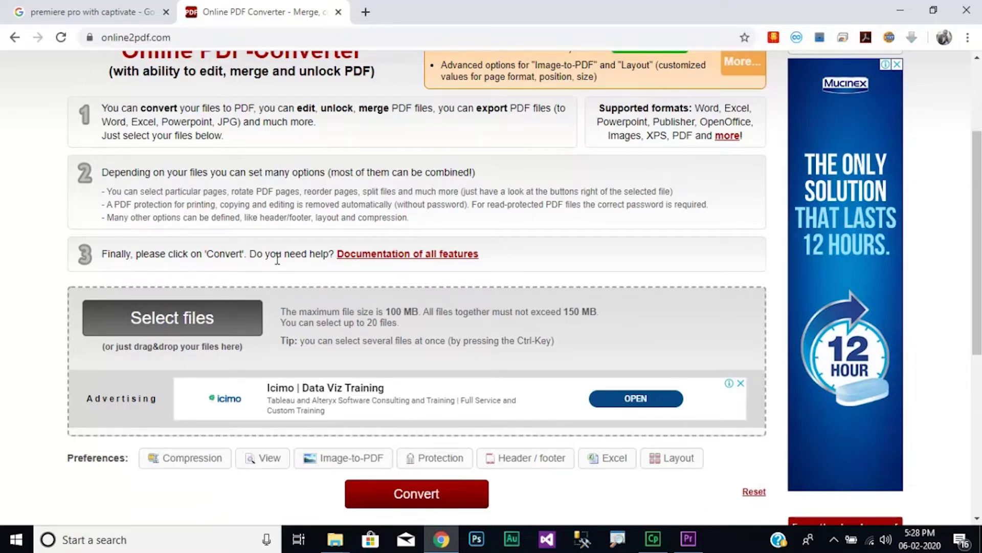
drag(280, 310, 519, 338)
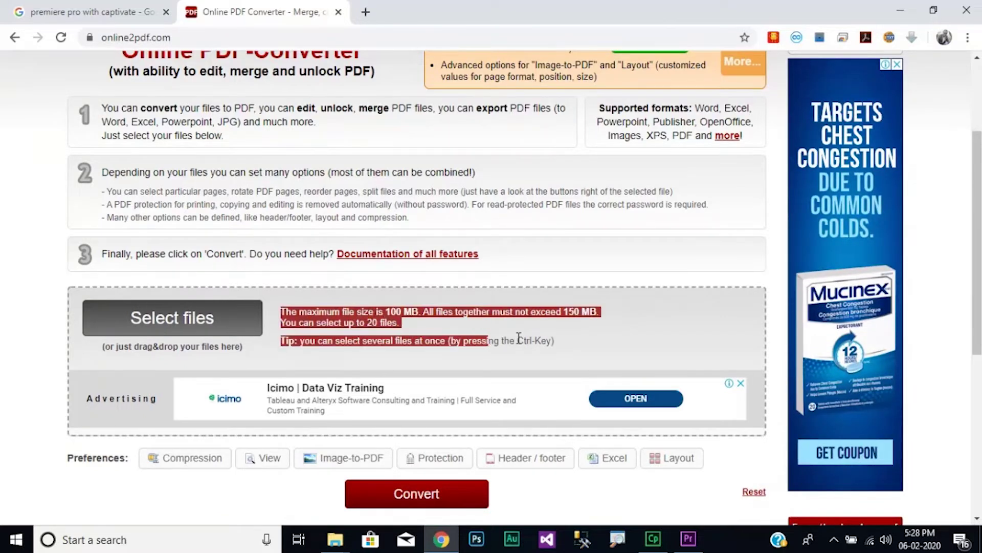
click(517, 314)
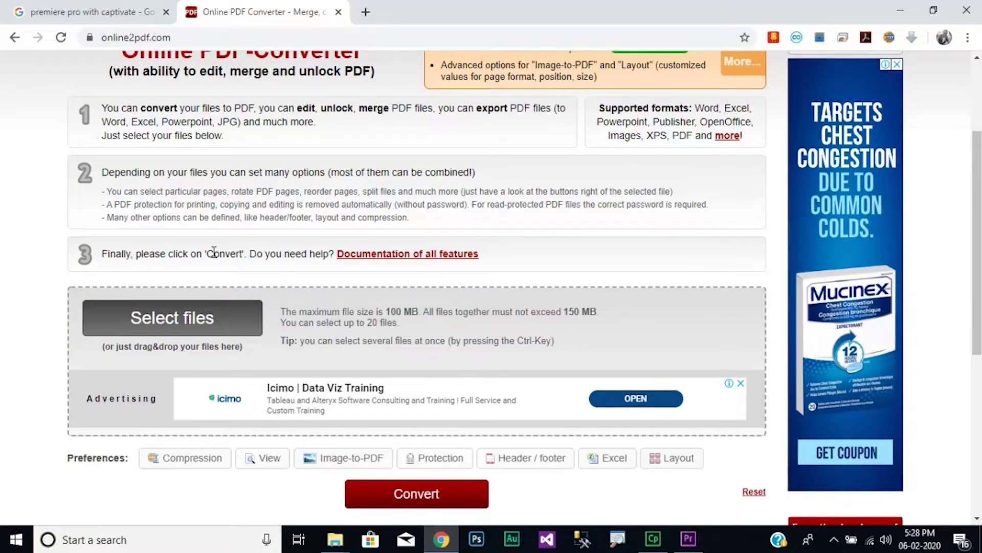
scroll(214, 251, down, 3)
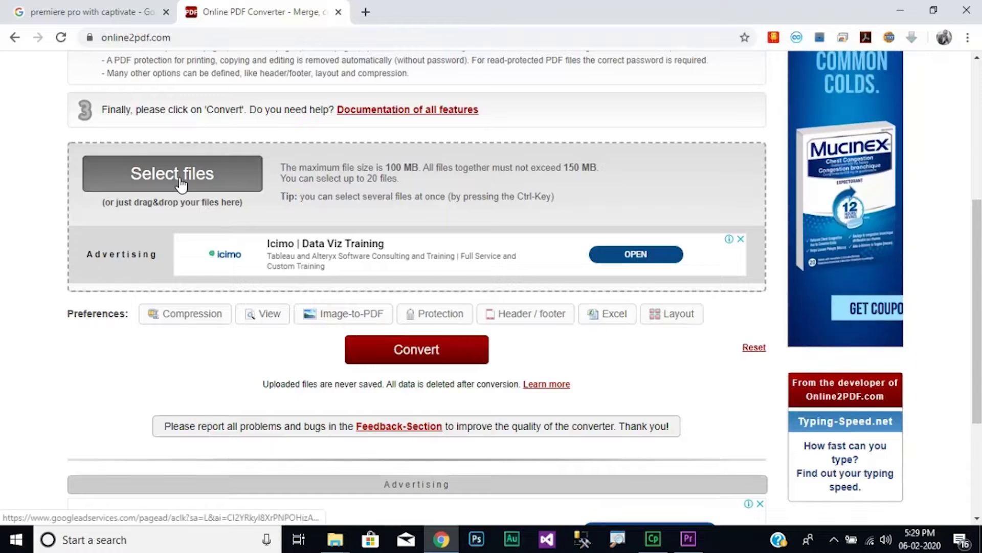
scroll(194, 205, up, 4)
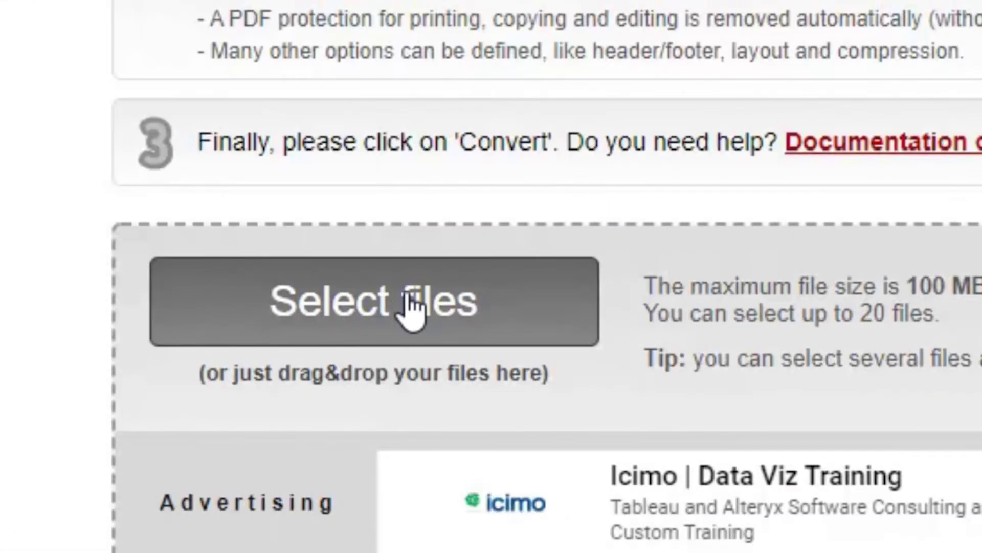
Step: Browse for a file to convert and select the recommendation letter PDF in Downloads
click(185, 391)
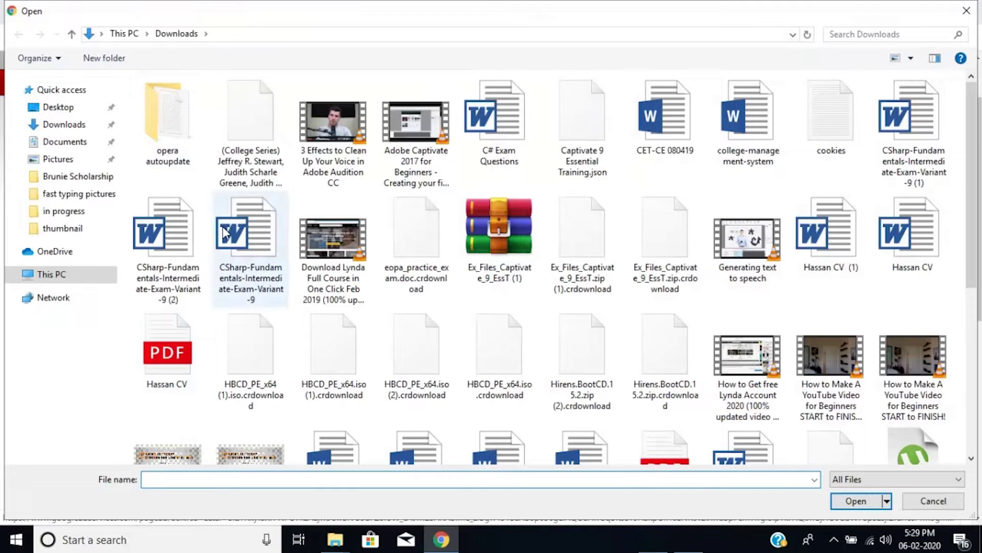
click(191, 353)
key(r)
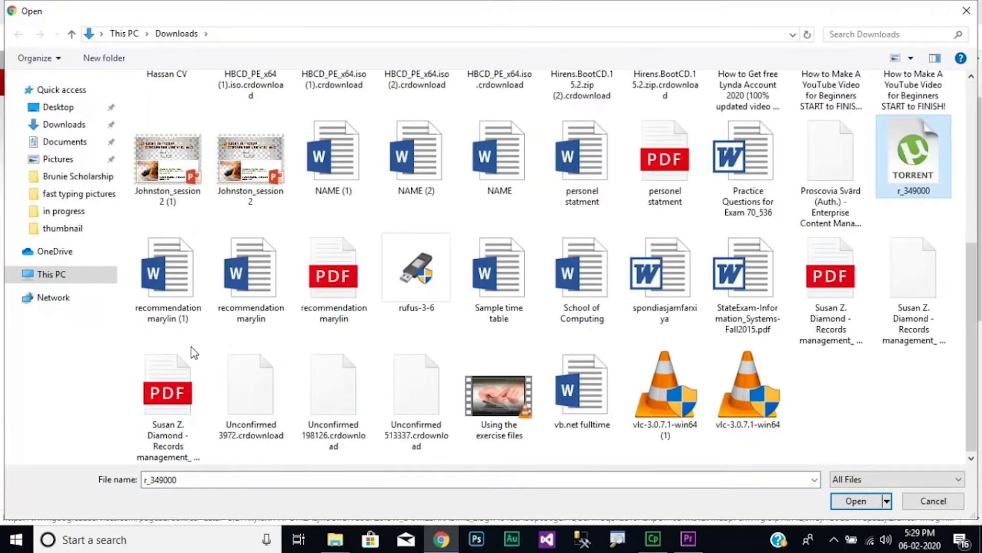
click(335, 296)
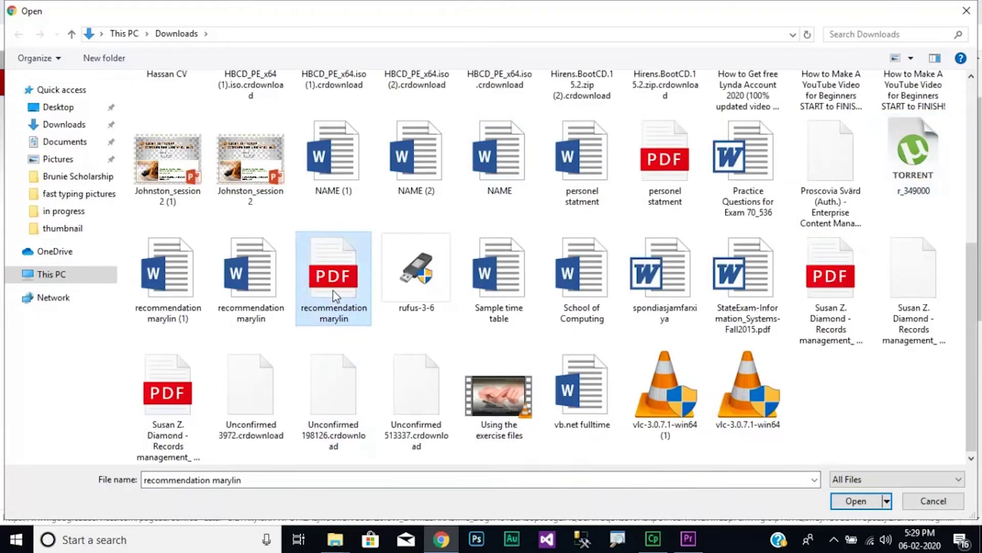
Step: Open the selected PDF in Adobe Acrobat Reader DC, try selecting its body text, and close it
right_click(340, 278)
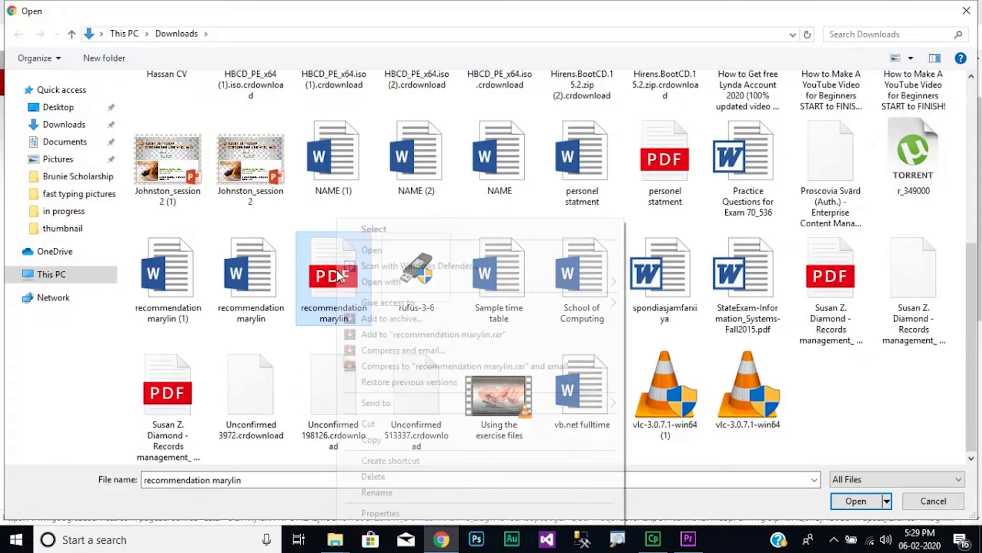
mouse_move(407, 283)
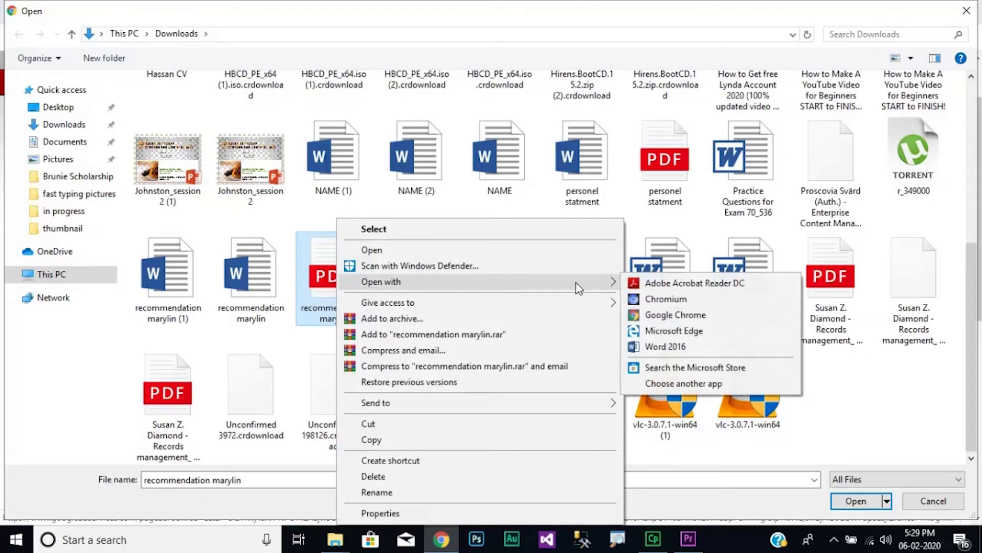
click(658, 285)
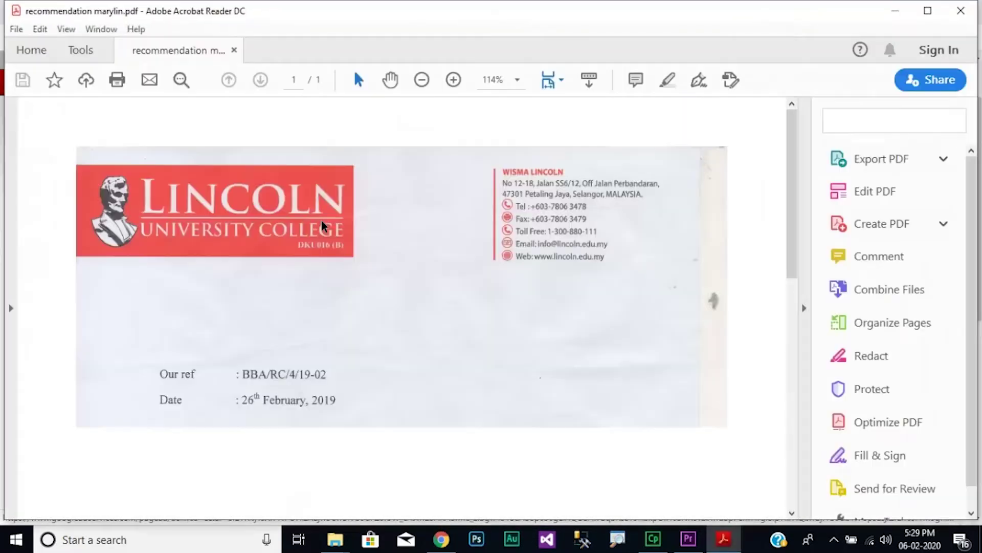
scroll(226, 274, down, 8)
drag(156, 218, 444, 403)
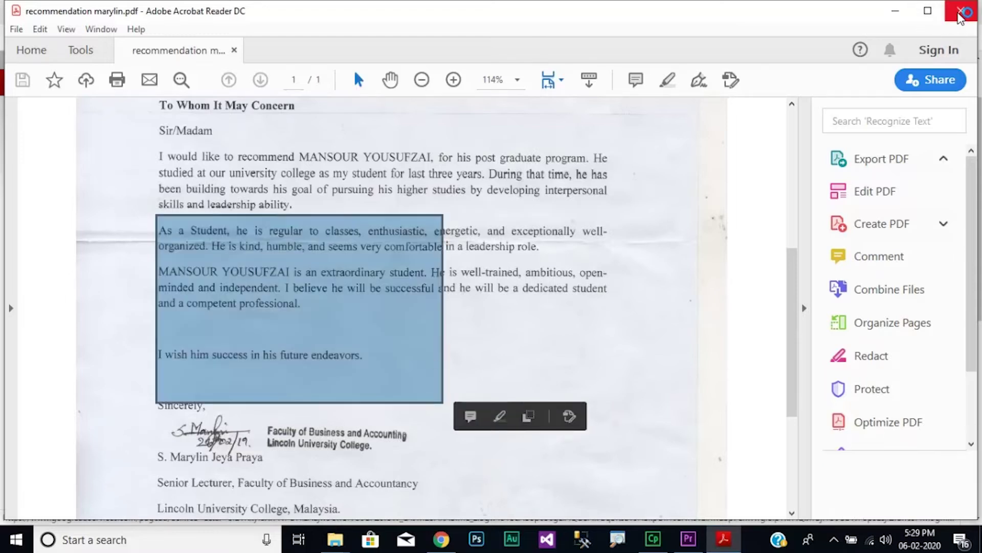
click(961, 10)
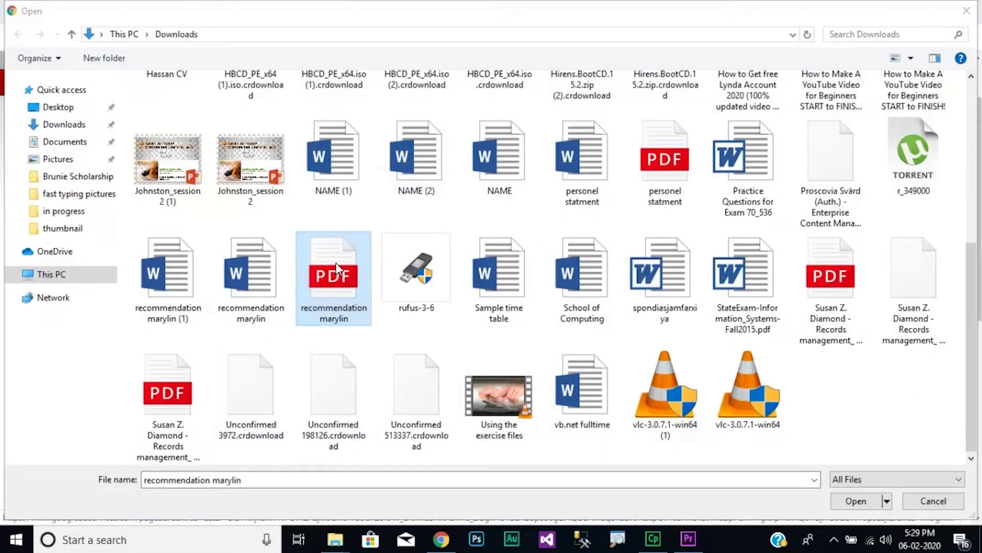
Step: Load the selected PDF as File 1 and set the conversion format to Word 2007-2016 (*.docx)
click(860, 504)
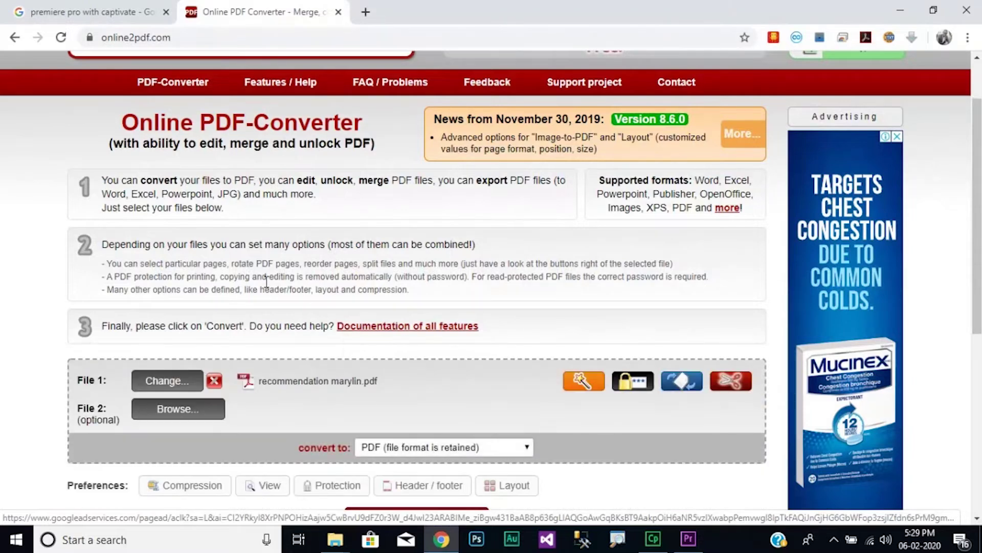
scroll(264, 305, down, 3)
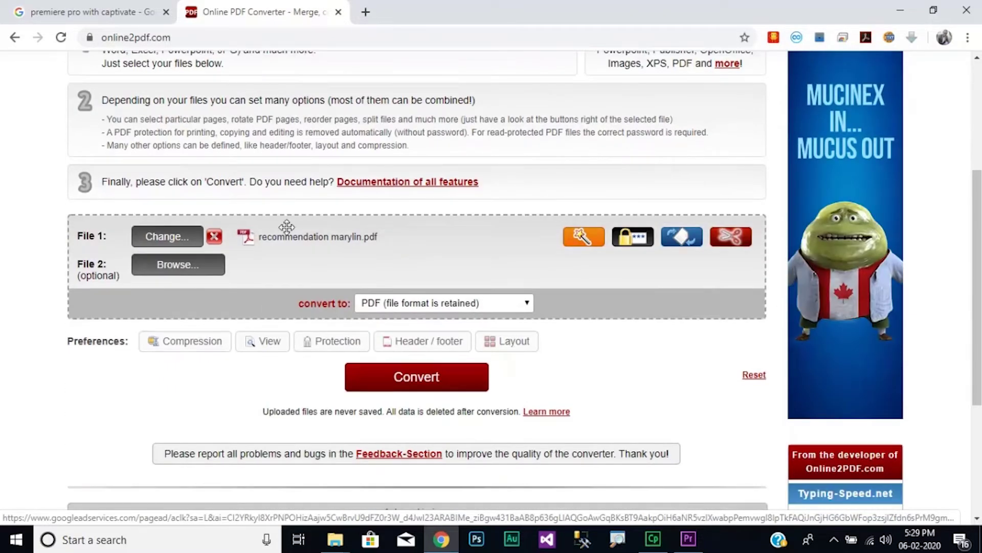
click(507, 308)
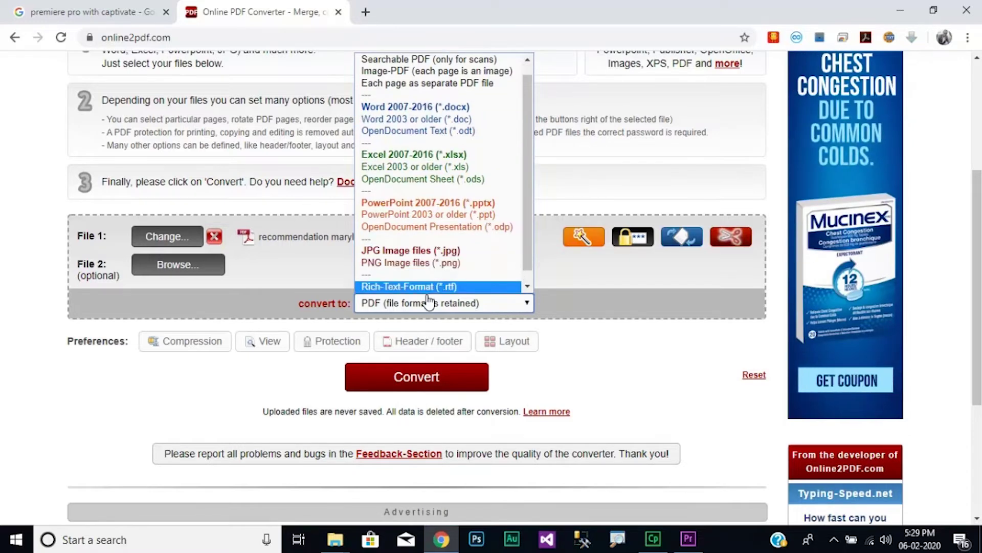
click(414, 96)
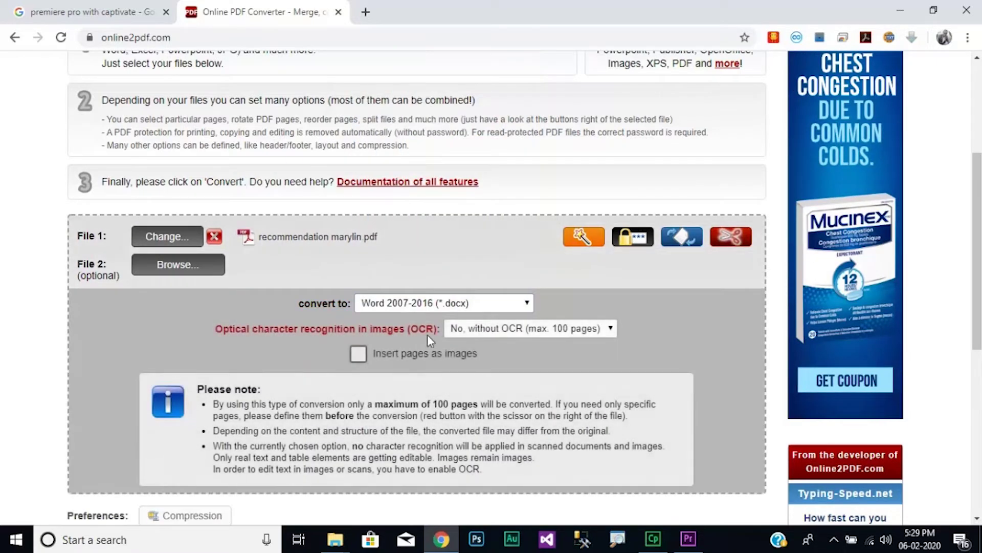
click(358, 358)
click(359, 358)
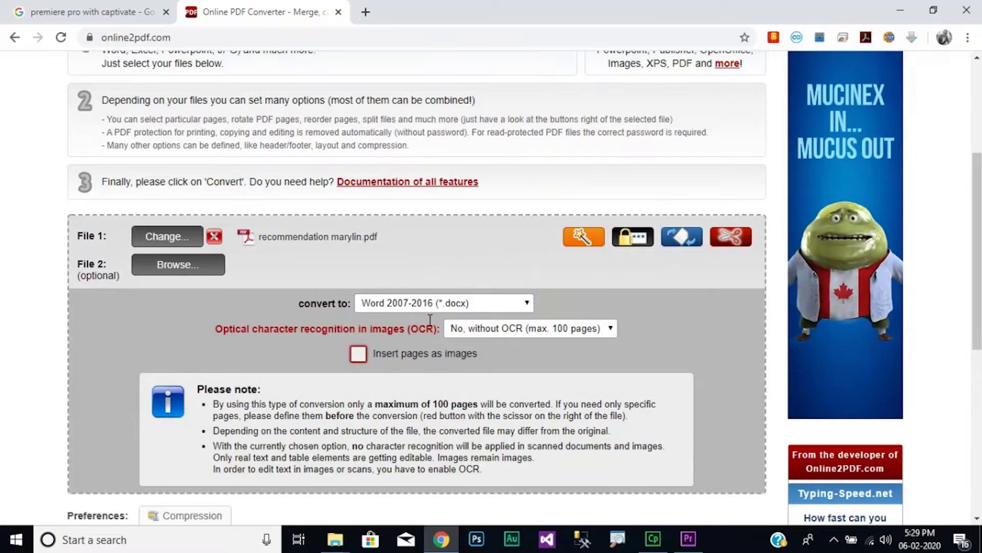
Step: Set character recognition to "Yes, with OCR (max. 20 pages)", enable Advanced OCR for the whole file content, and keep English as the language
click(508, 335)
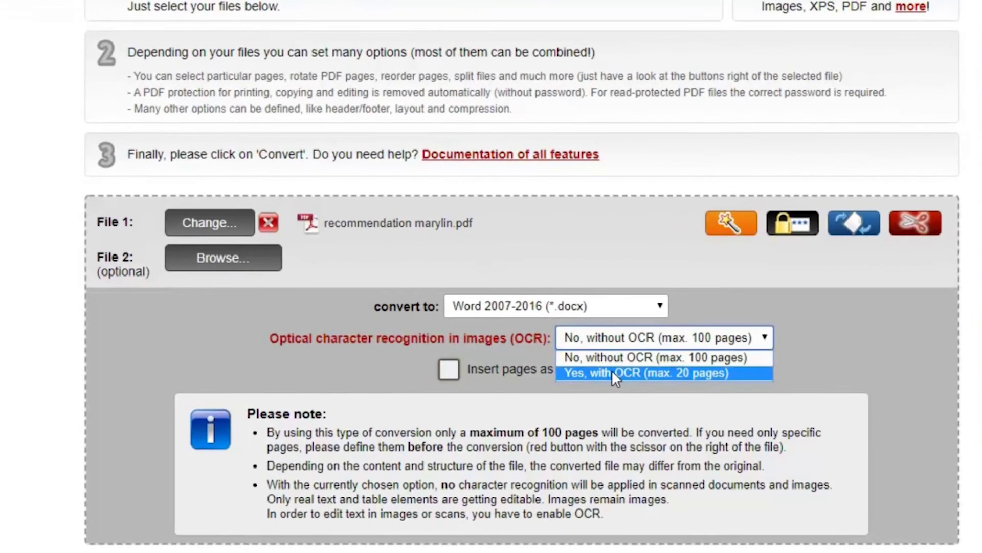
click(612, 371)
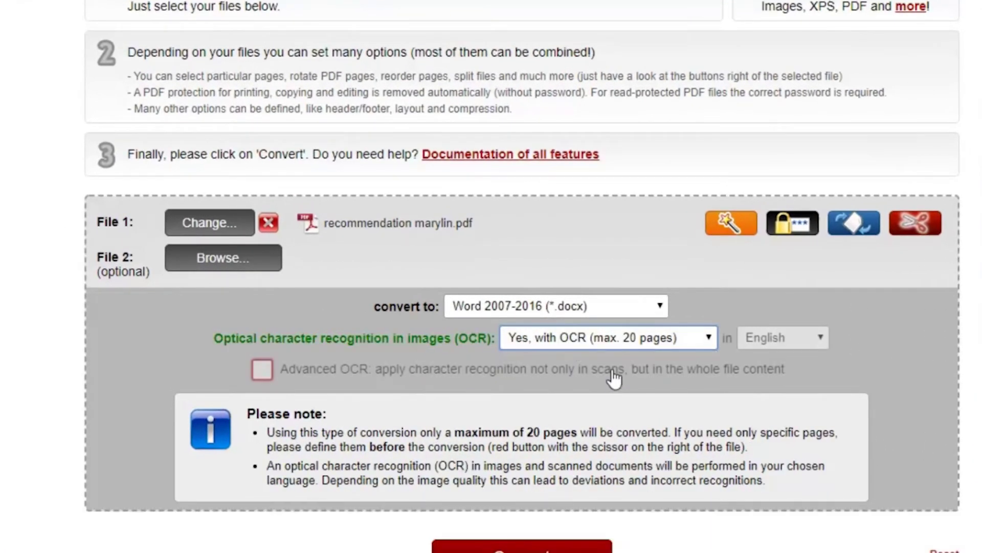
click(263, 371)
scroll(543, 330, down, 3)
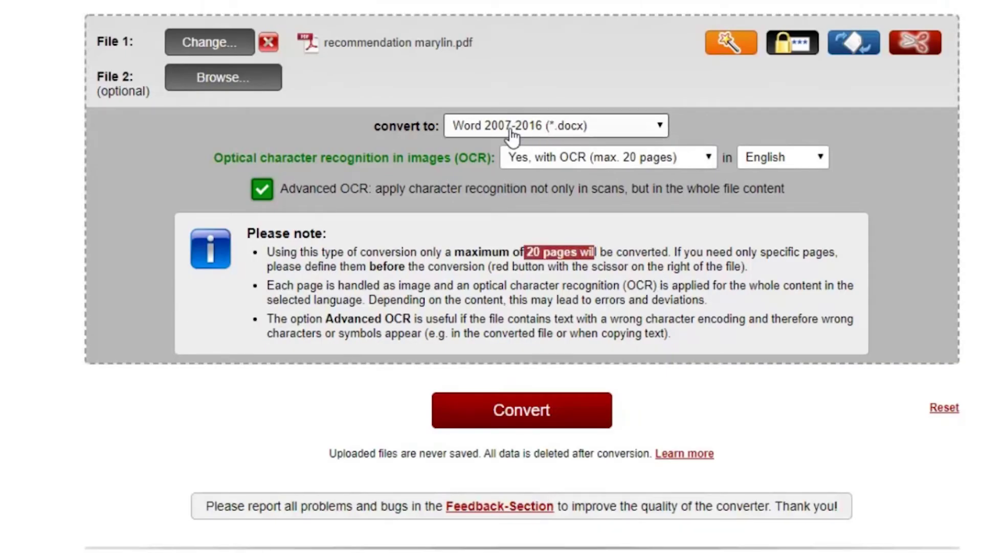
click(810, 157)
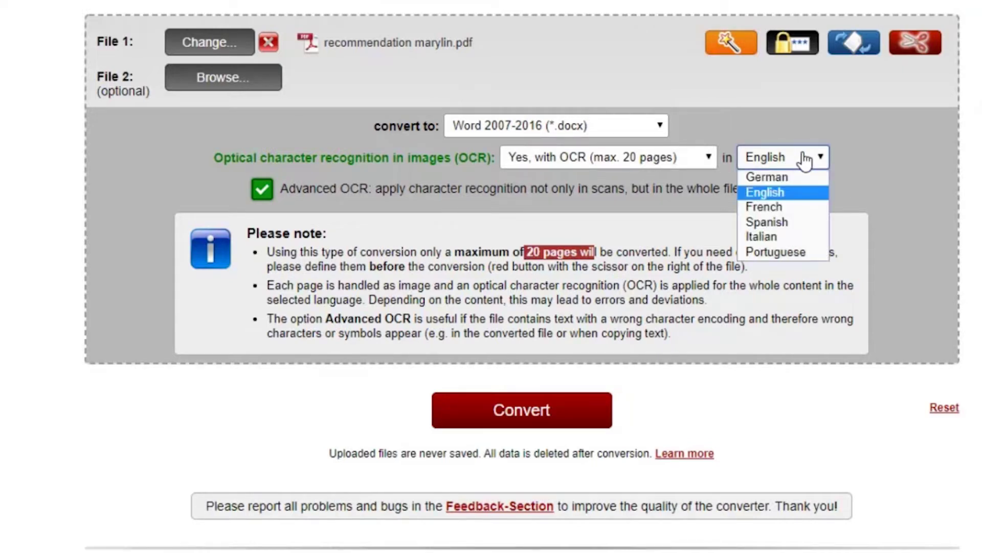
click(805, 160)
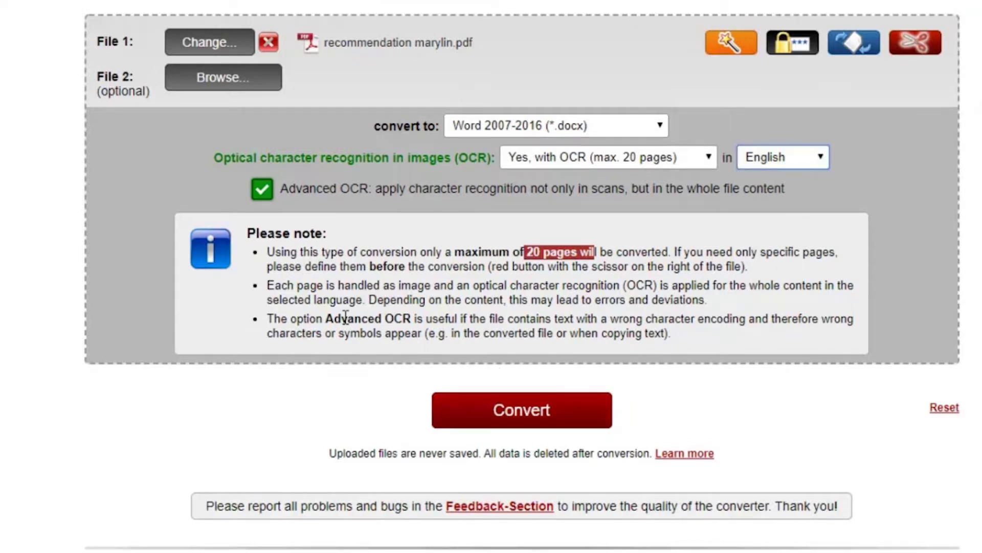
Step: Read the note about the Advanced OCR option and start converting the PDF to a Word file
drag(346, 317, 394, 320)
drag(614, 317, 767, 317)
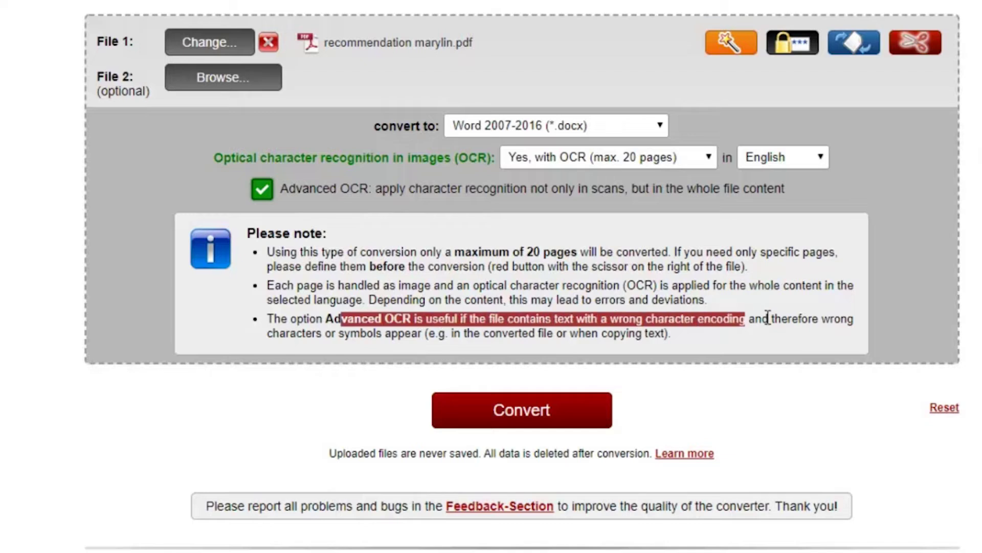
drag(848, 322, 625, 351)
click(583, 321)
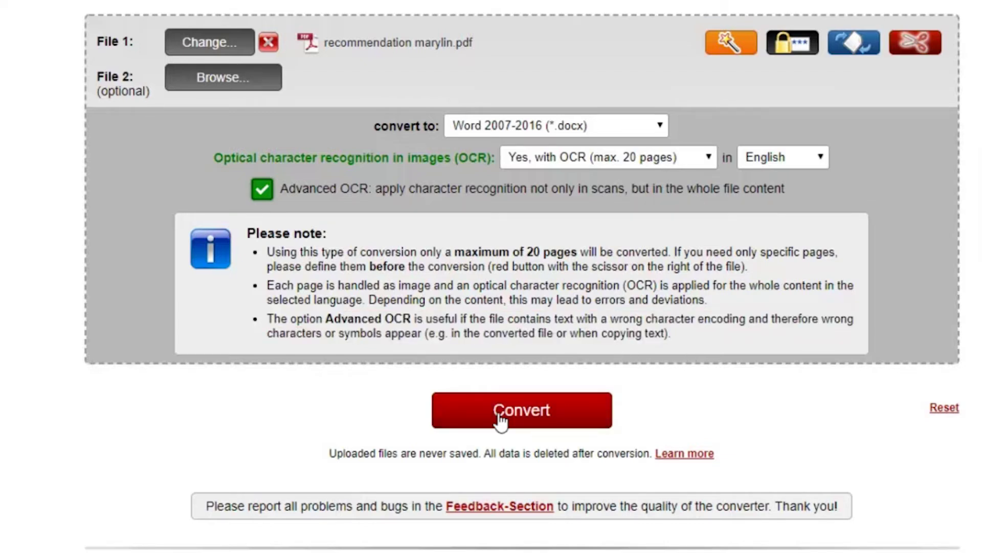
click(471, 401)
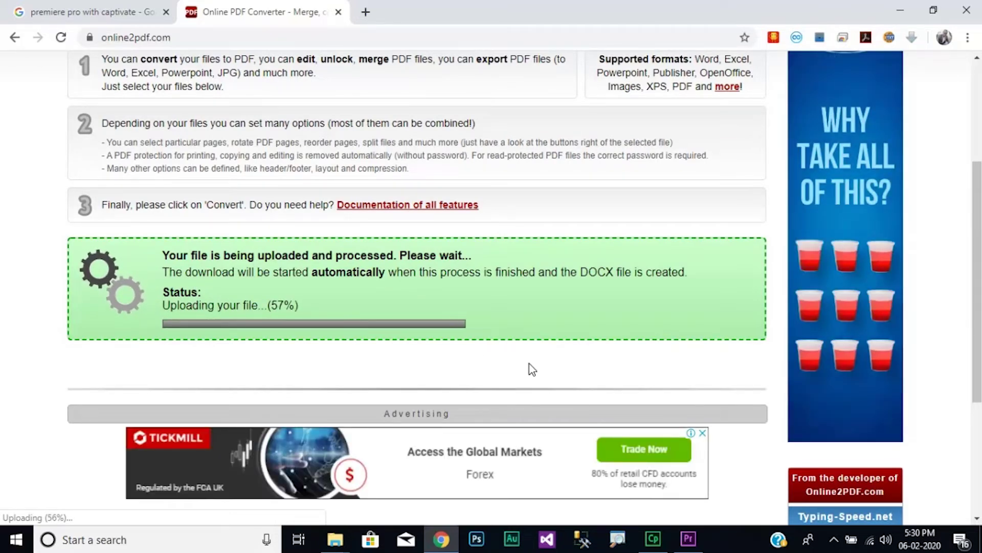
click(704, 434)
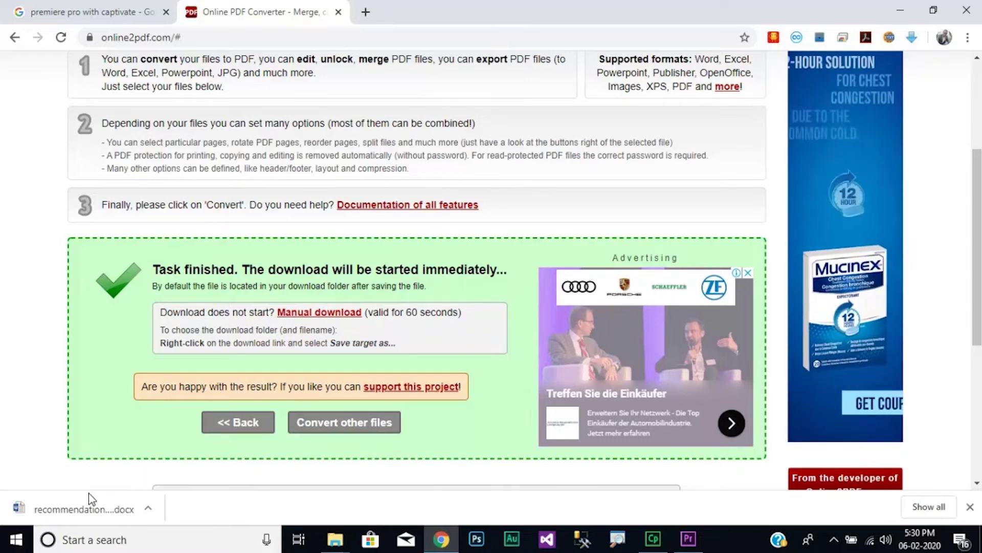
Step: Open the downloaded DOCX file in Word, enable editing, and look over the converted letter
scroll(88, 507, down, 5)
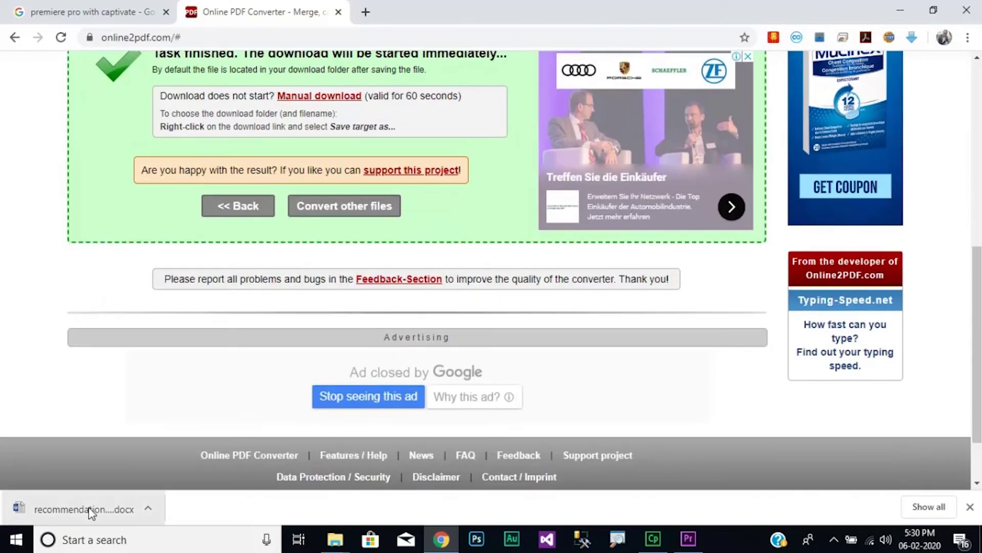
click(88, 509)
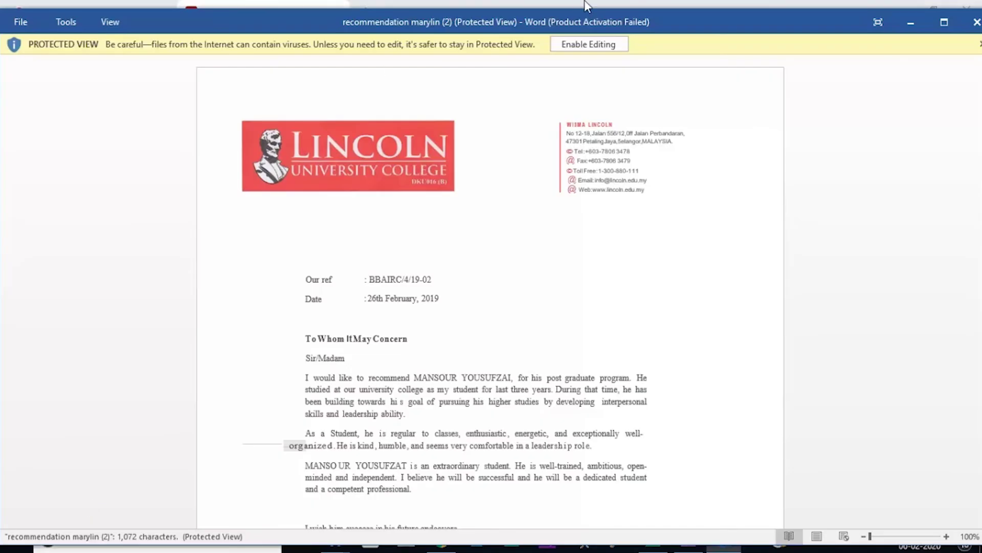
click(576, 44)
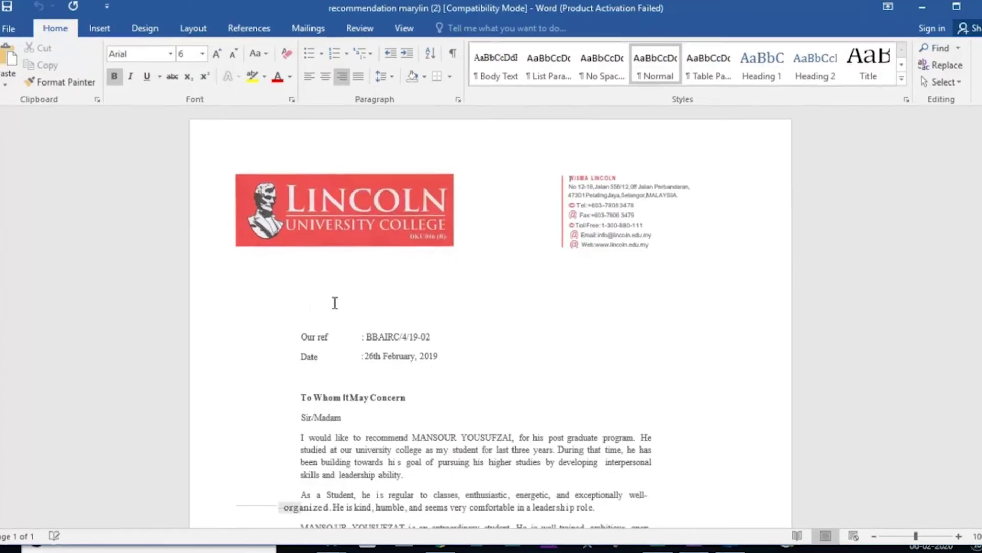
scroll(335, 301, down, 5)
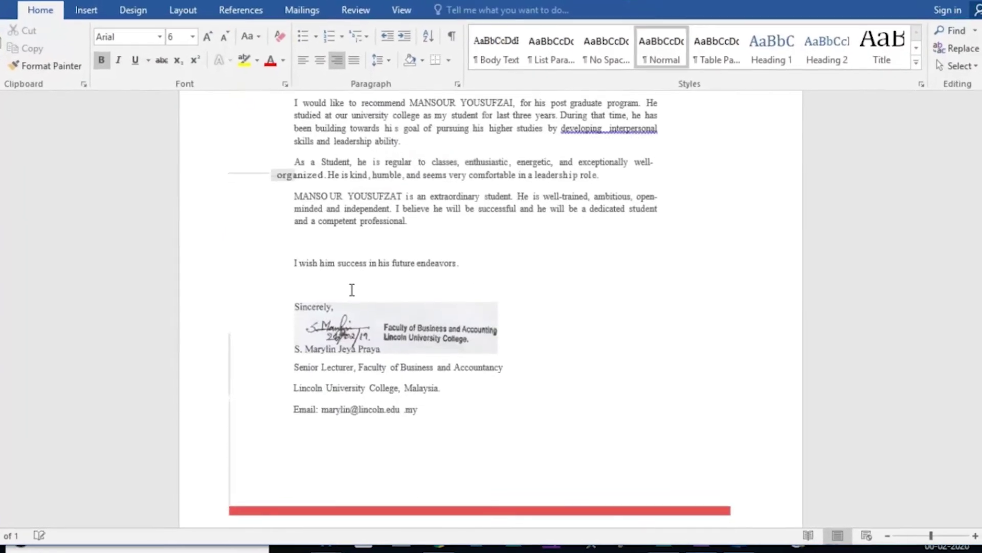
scroll(352, 289, up, 6)
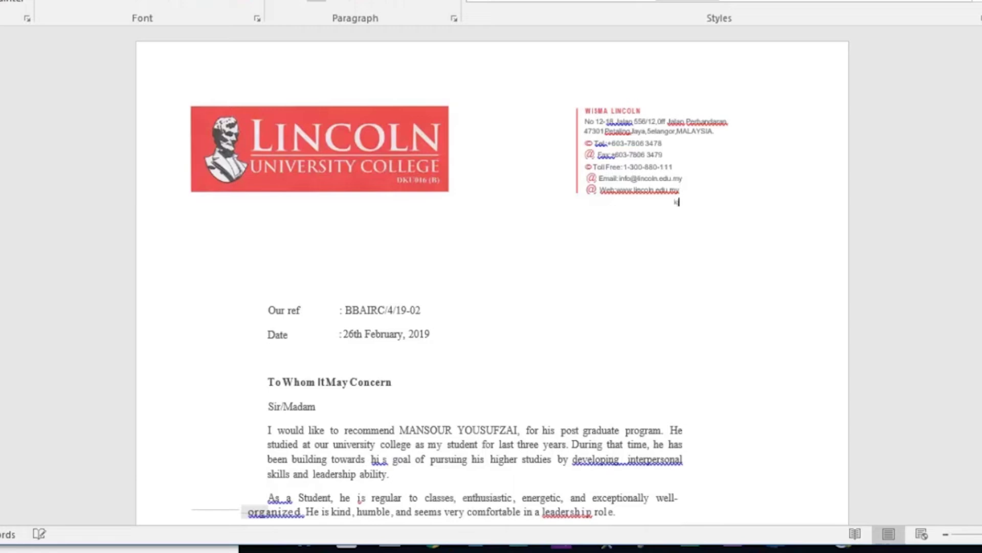
Step: Reword the start of the letter's first body paragraph to "We want to inform"
scroll(531, 283, down, 5)
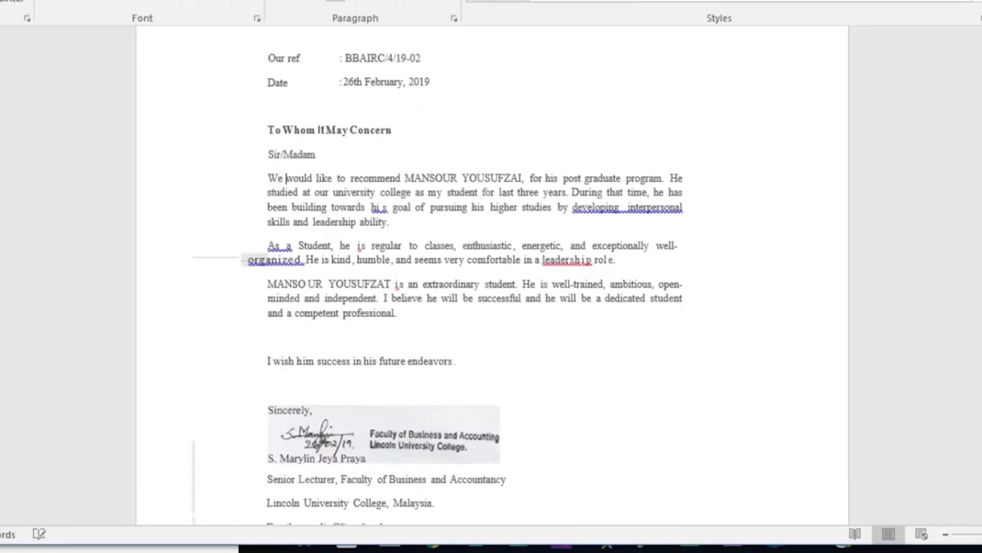
text(are)
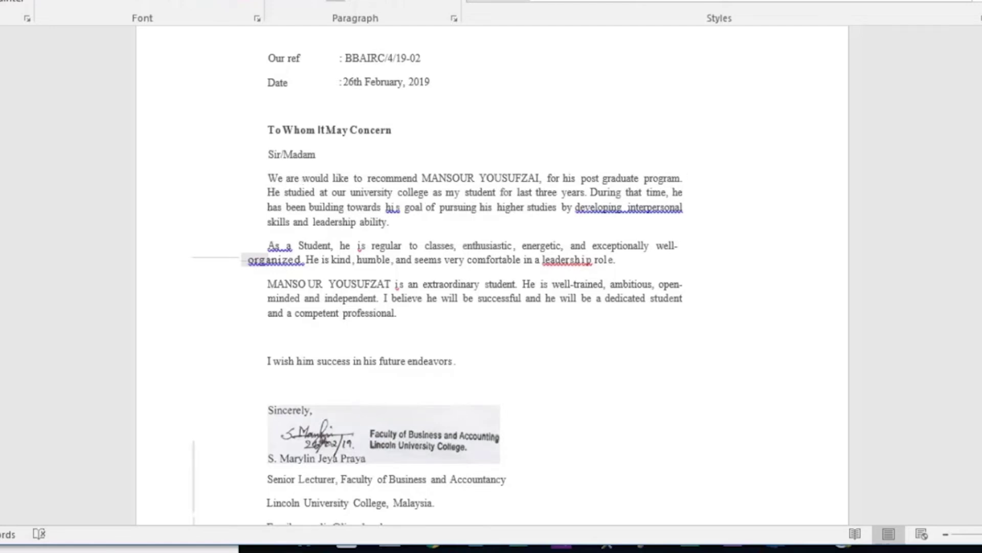
key(BackSpace)
key(BackSpace)
key(BackSpace)
key(BackSpace)
text(want to inform)
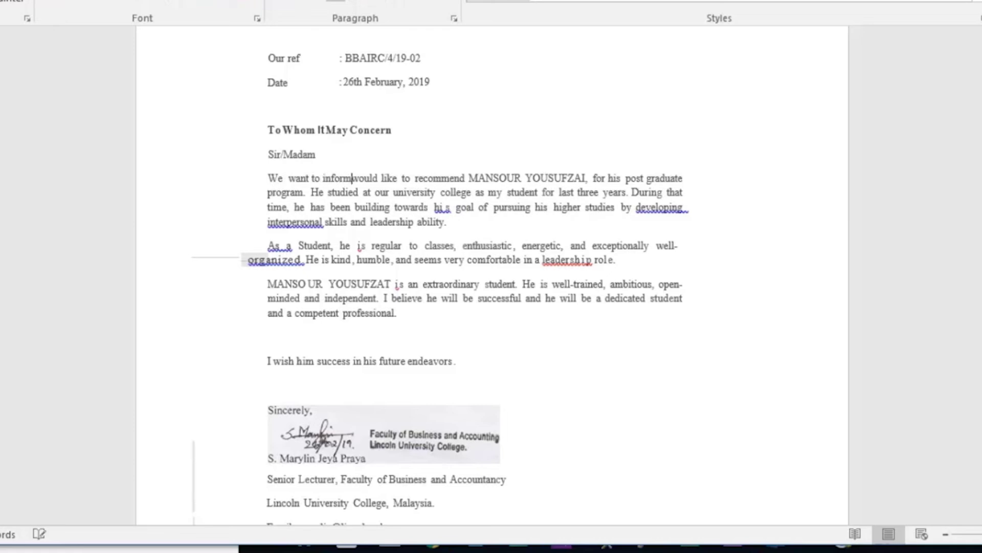
Step: Insert "all people ar" between "inform" and "would like" in the opening sentence
text( all people arong t)
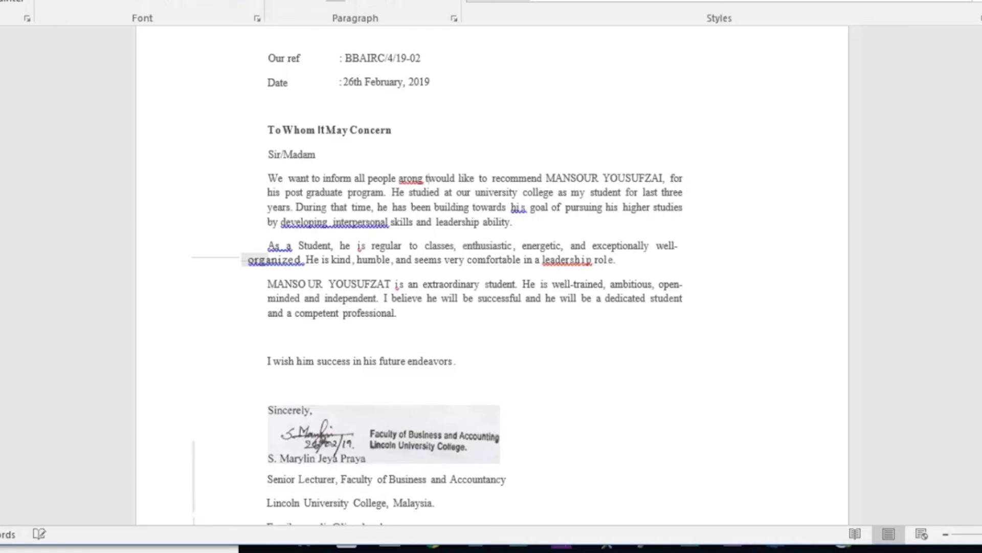
text(he would like)
key(BackSpace)
key(BackSpace)
key(BackSpace)
key(BackSpace)
key(BackSpace)
key(BackSpace)
key(BackSpace)
key(BackSpace)
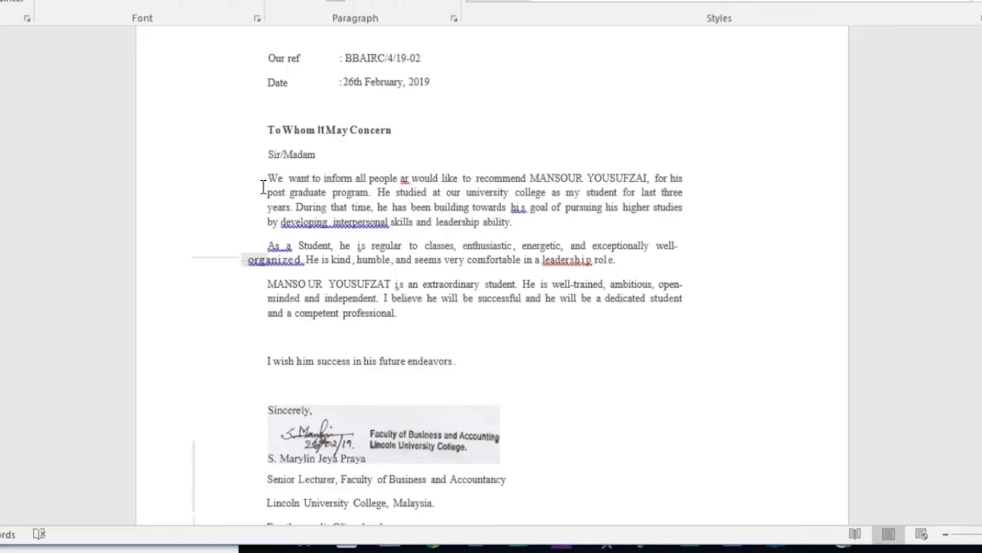
Step: Replace "him" with "her" in the closing sentence about success in future endeavors
triple_click(384, 364)
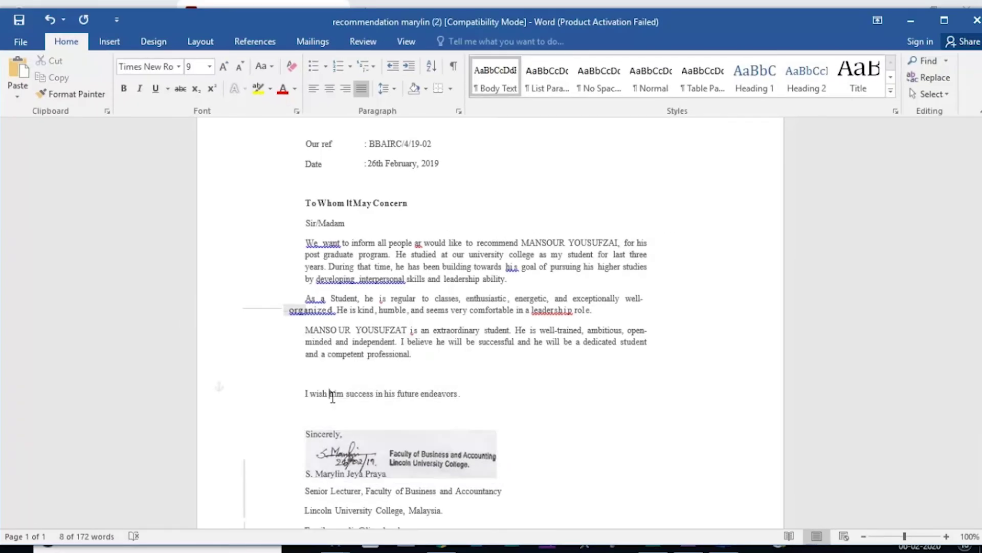
drag(440, 393, 289, 392)
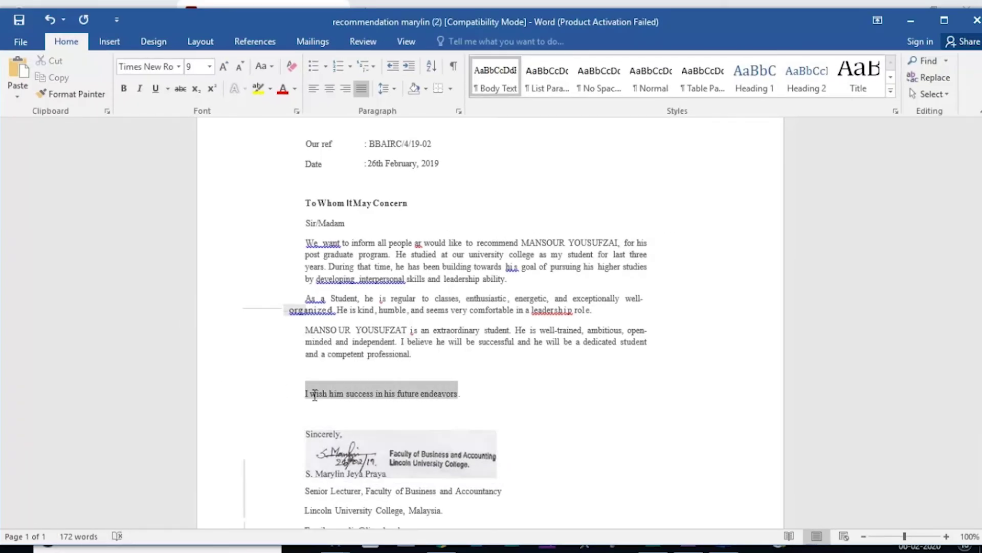
click(314, 396)
click(349, 394)
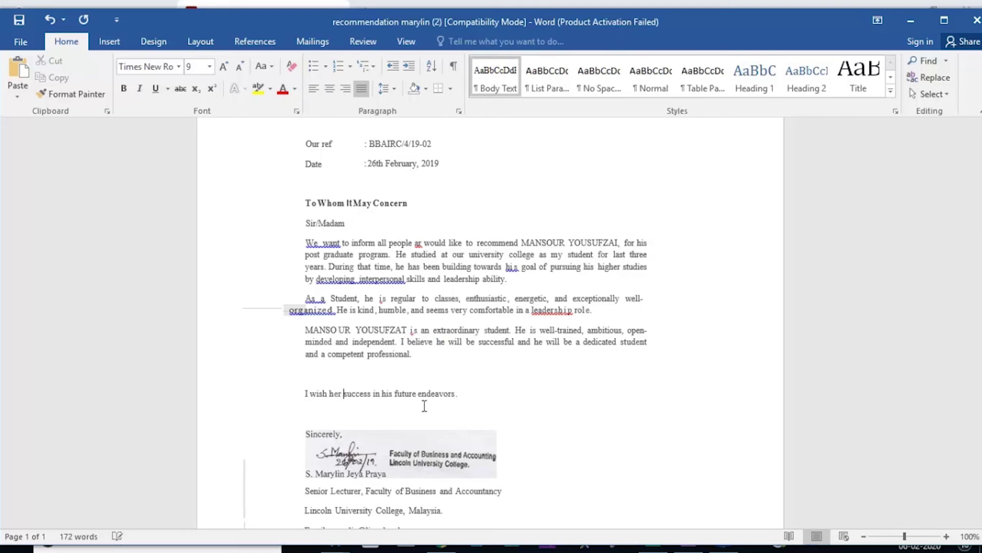
Step: Check that the sign-off's email line, the logo picture, the reference number and the date can each be selected
scroll(425, 406, down, 3)
drag(427, 392, 374, 404)
click(311, 392)
scroll(374, 405, down, 1)
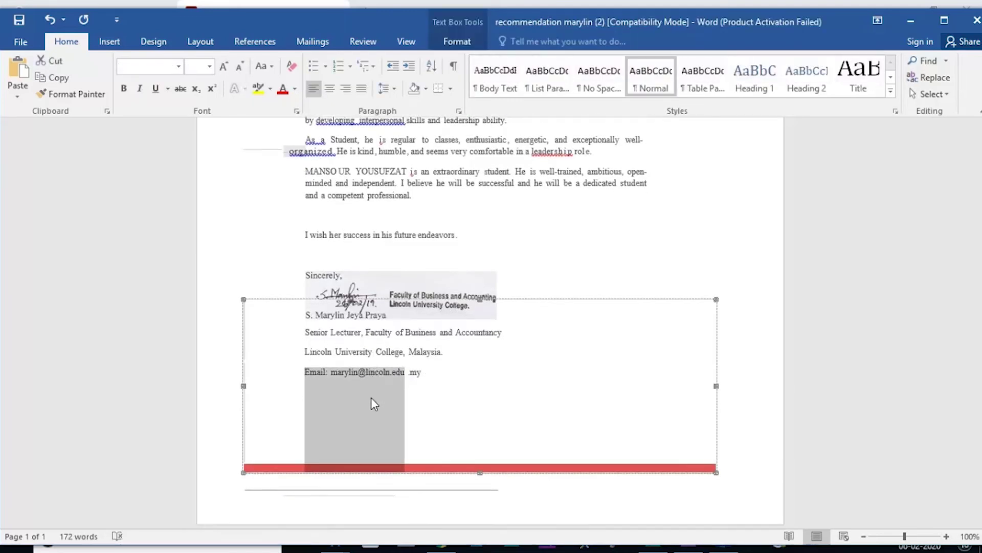
scroll(372, 404, down, 1)
click(452, 327)
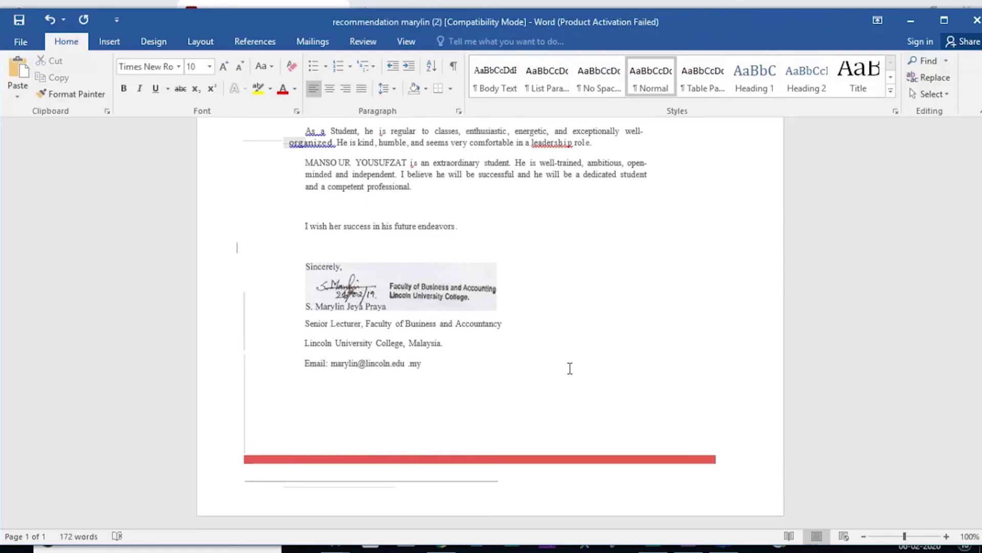
scroll(570, 368, up, 10)
click(333, 217)
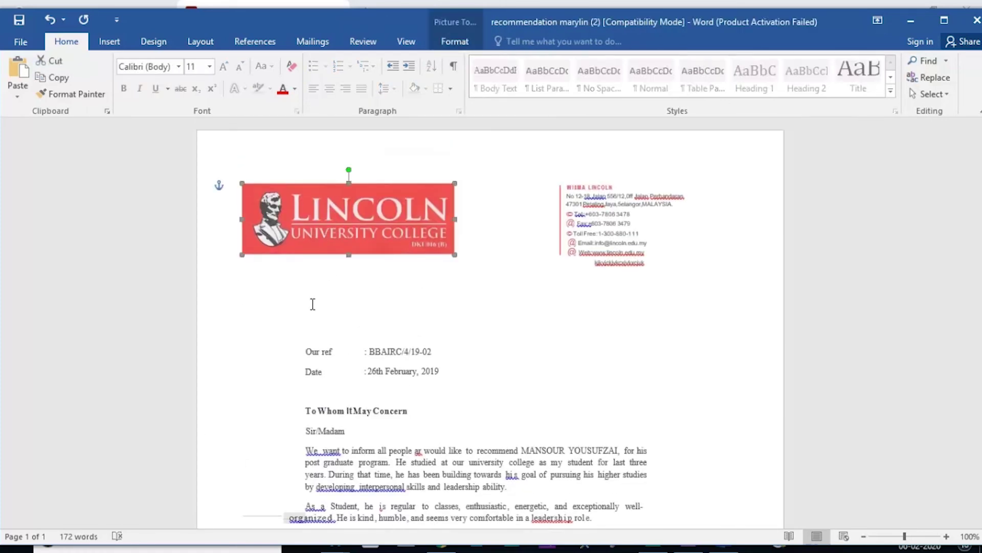
click(313, 352)
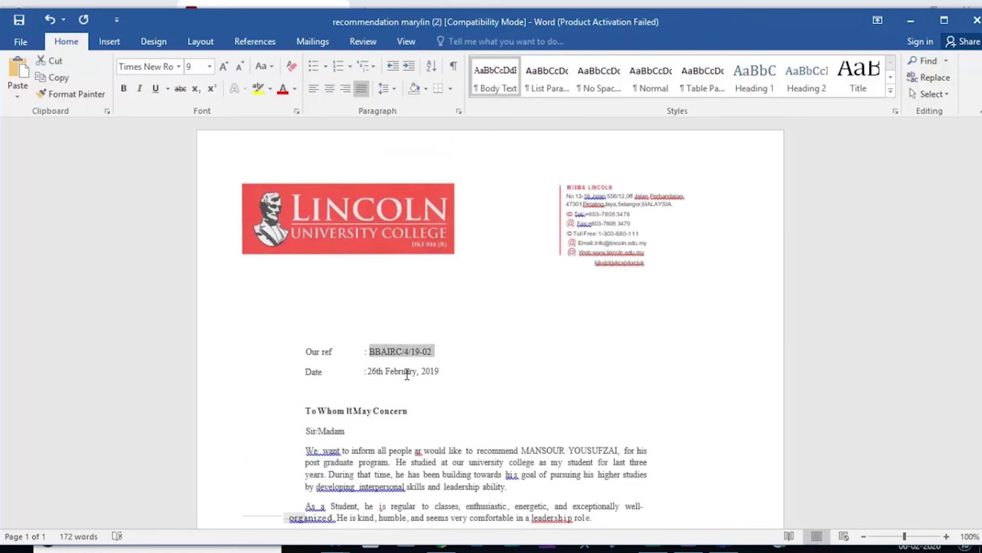
drag(406, 374, 441, 372)
scroll(600, 241, down, 3)
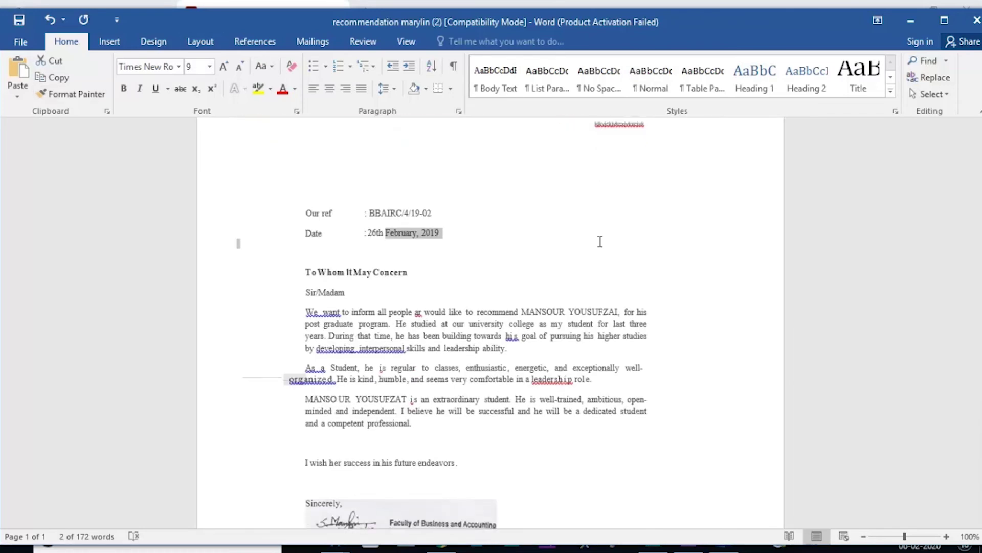
scroll(601, 242, down, 4)
click(504, 277)
Step: Close the Word document without saving its changes and return to the converter page
click(978, 22)
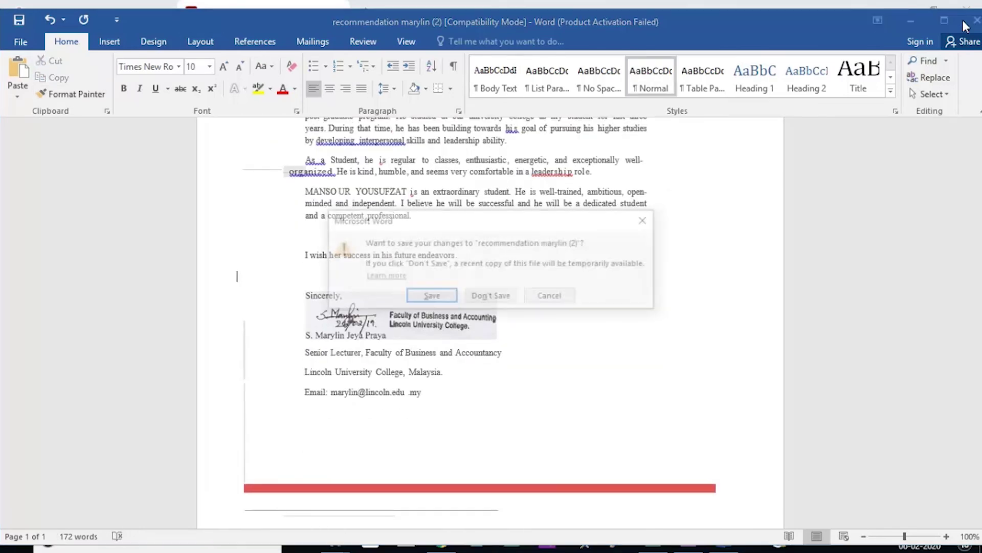
click(504, 297)
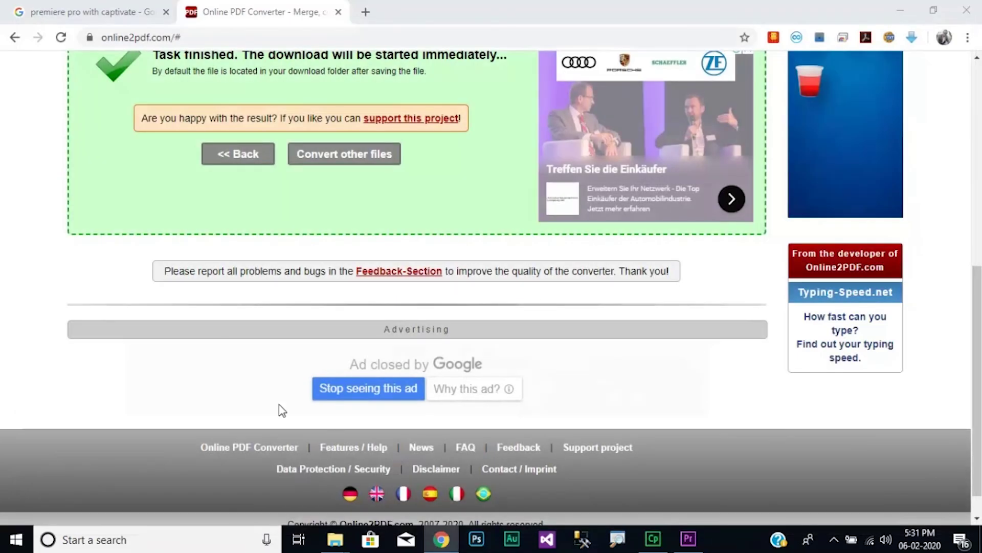
scroll(280, 408, up, 8)
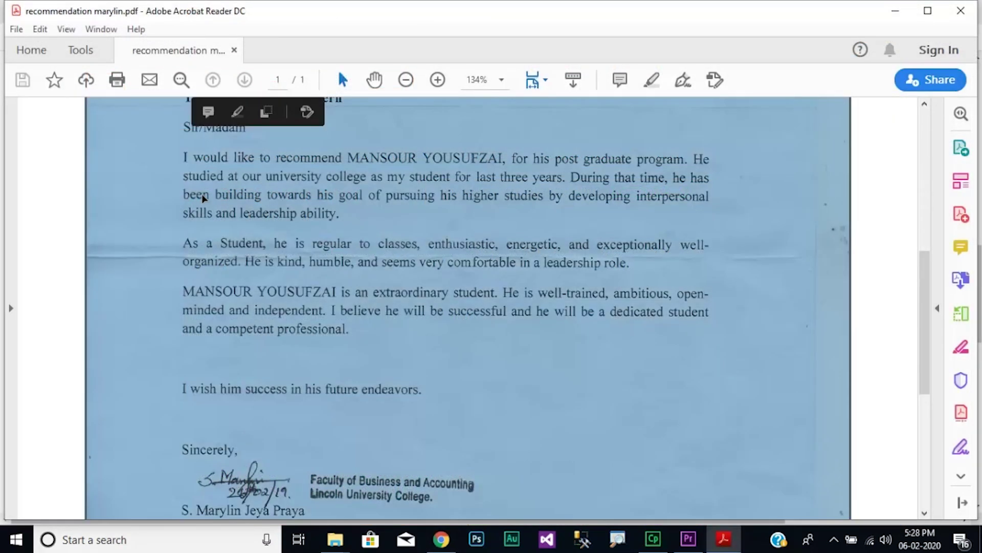
Step: In Adobe Acrobat Reader DC, try selecting parts of the scanned letter's text and then the whole page's content
click(200, 196)
scroll(200, 196, up, 6)
drag(227, 195, 415, 263)
drag(637, 177, 666, 367)
scroll(388, 335, down, 15)
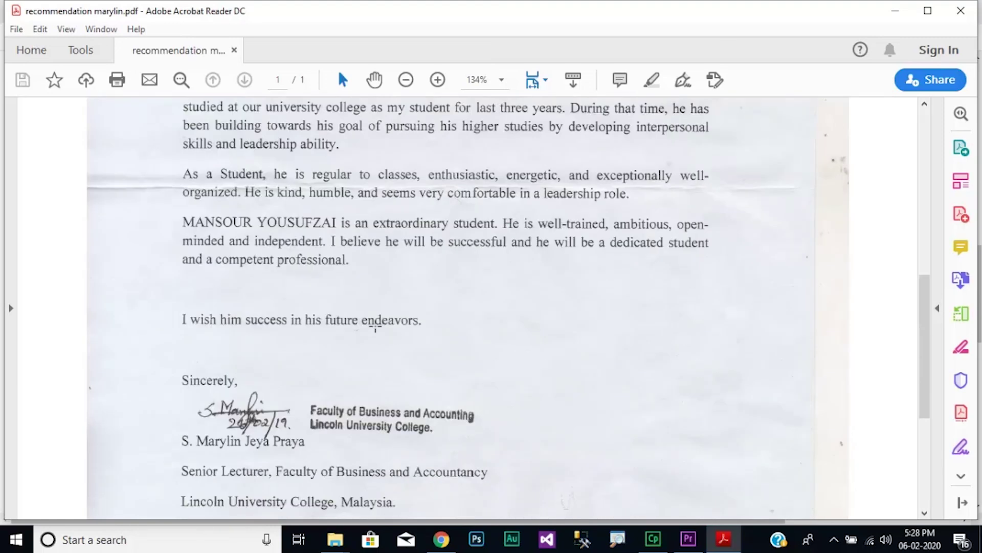
key(ctrl+a)
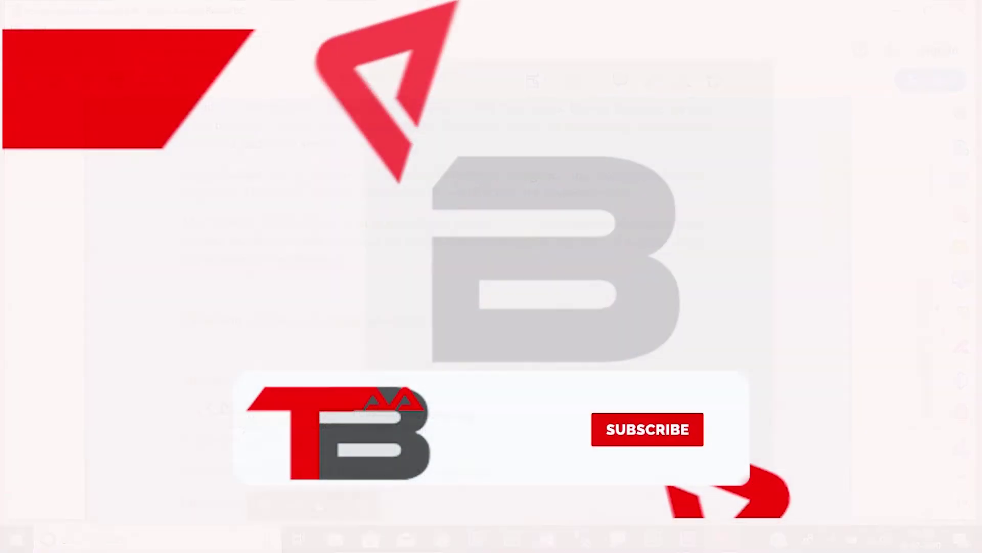